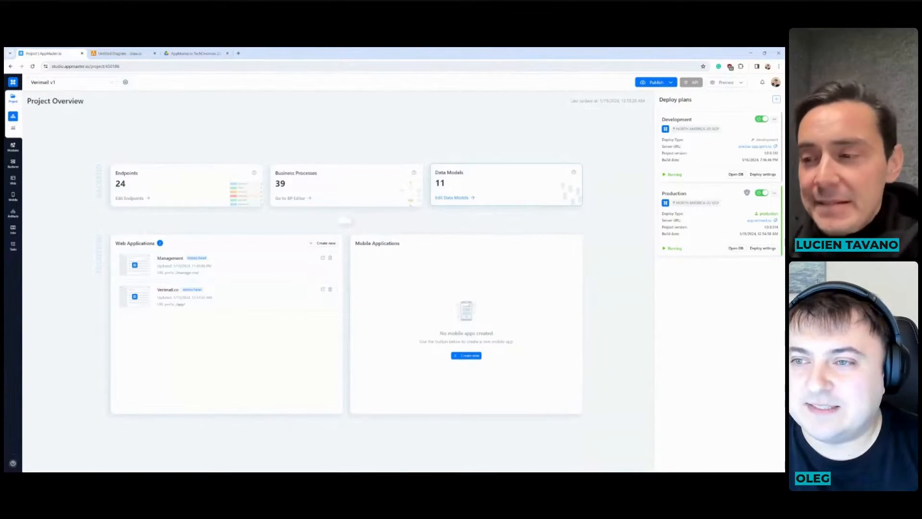
# Look over the project's database models and virtual models in the data models designer.
pyautogui.click(480, 187)
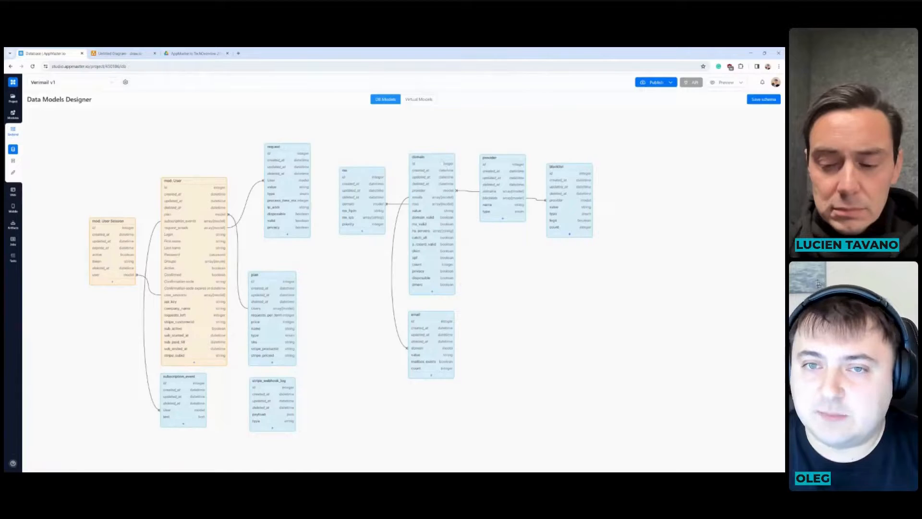
pyautogui.moveTo(438, 162); pyautogui.dragTo(440, 161)
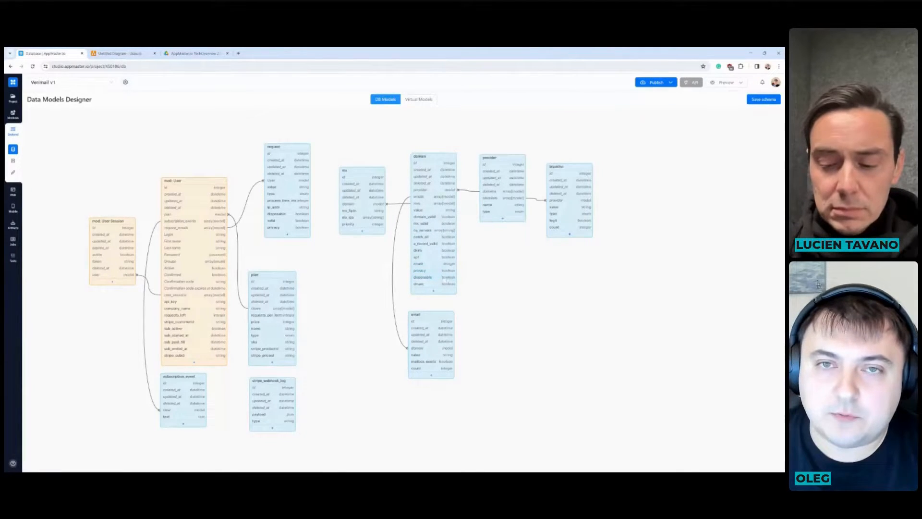
pyautogui.click(422, 103)
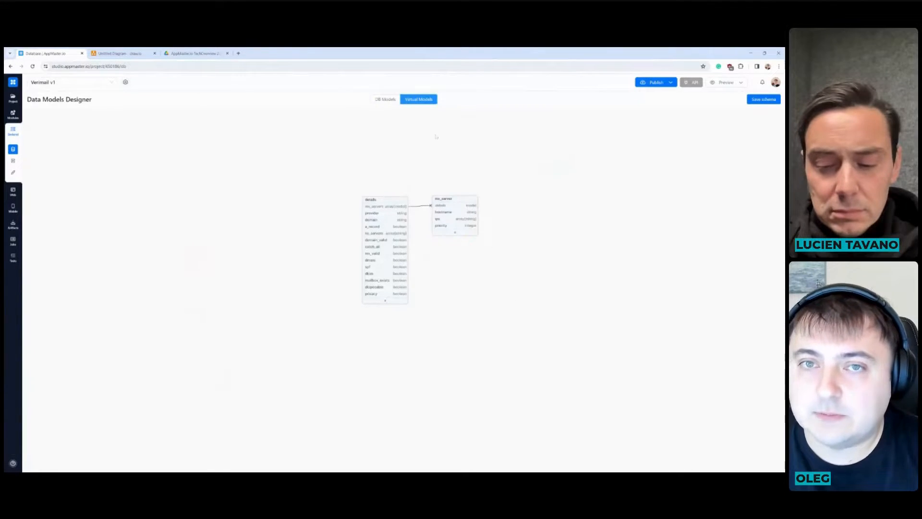
pyautogui.moveTo(435, 136); pyautogui.dragTo(406, 139)
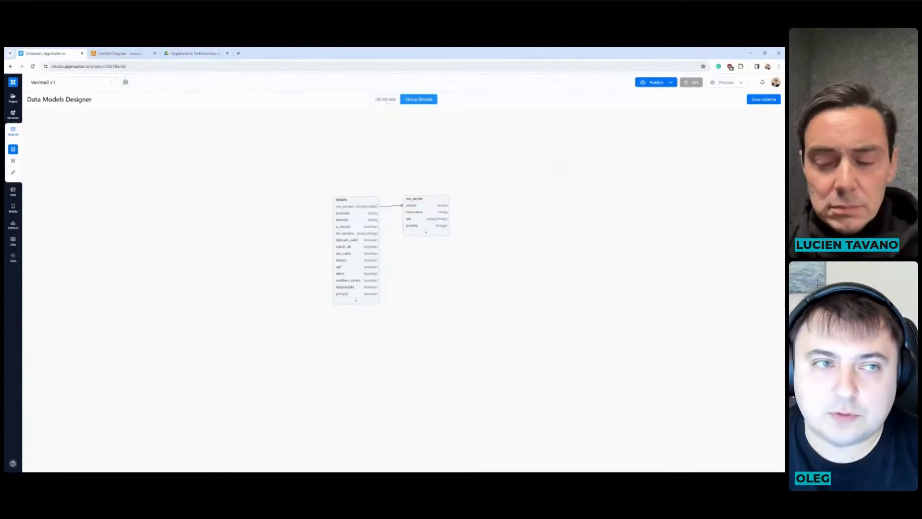
pyautogui.click(386, 99)
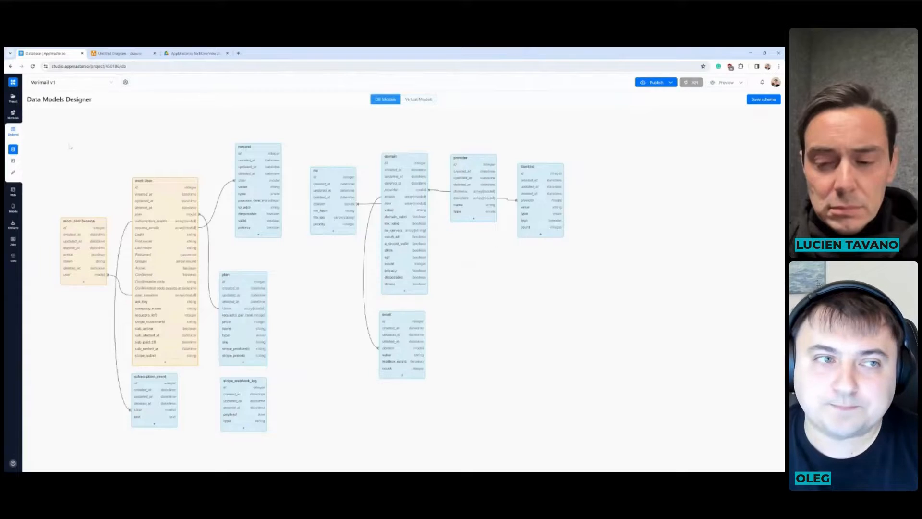
# Open the SYSTEM Generate API key business process from the business logic list.
pyautogui.click(13, 160)
pyautogui.click(467, 284)
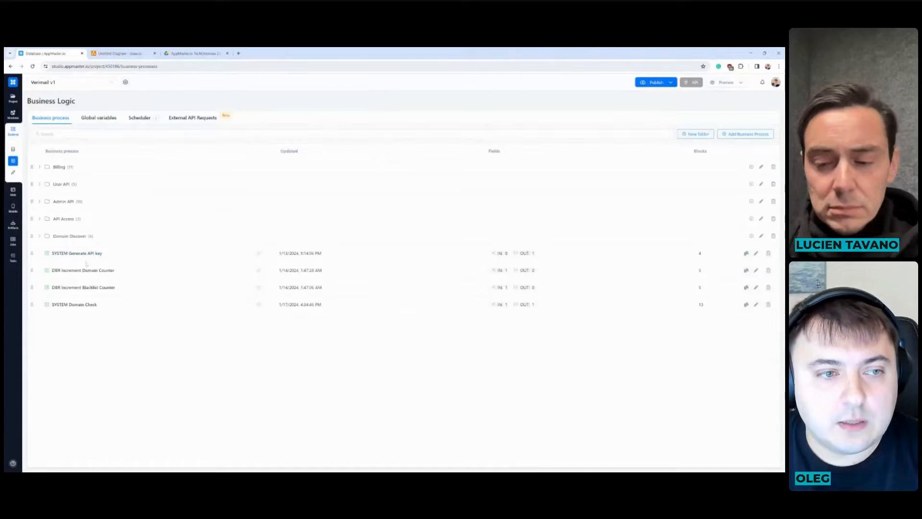
pyautogui.click(73, 255)
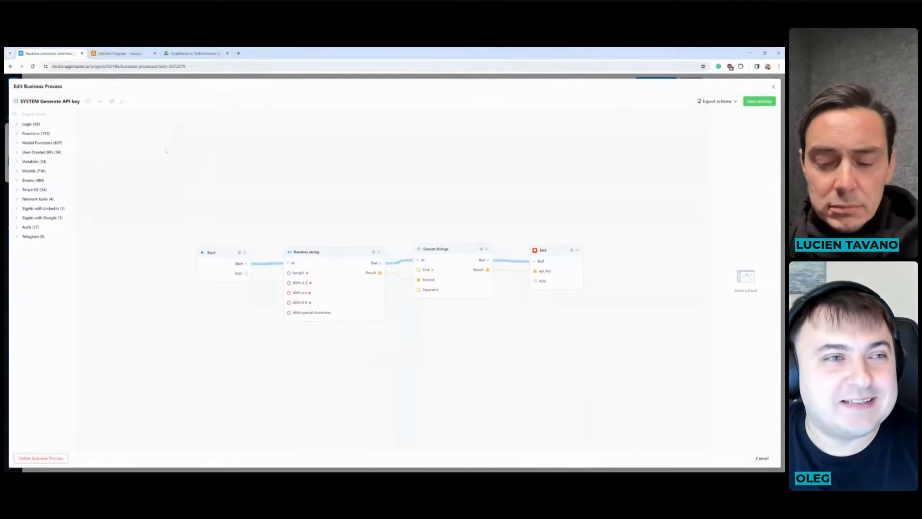
# Add If-Else and For each loop blocks above the existing flow and connect the If-Else True output to the loop.
pyautogui.click(47, 124)
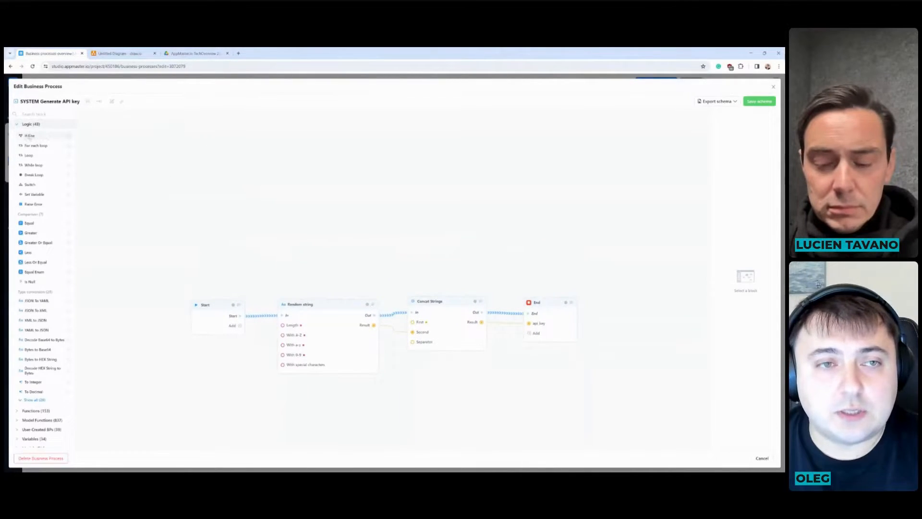
pyautogui.moveTo(29, 136); pyautogui.dragTo(232, 153)
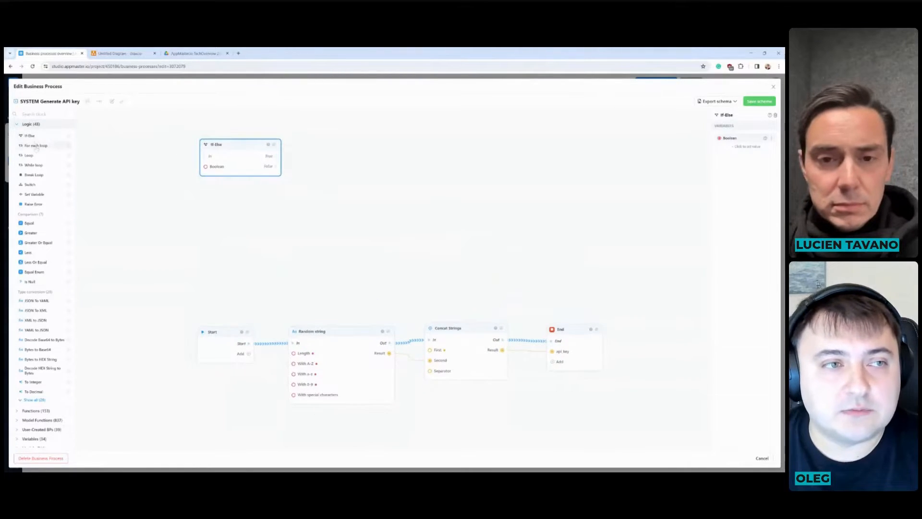
pyautogui.moveTo(37, 149); pyautogui.dragTo(231, 216)
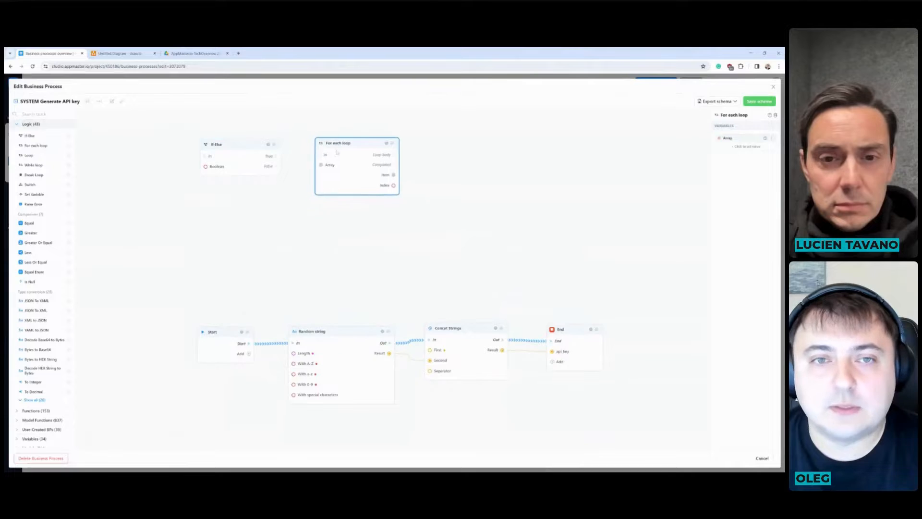
pyautogui.moveTo(263, 152)
pyautogui.mouseDown()
pyautogui.moveTo(255, 167)
pyautogui.moveTo(330, 147)
pyautogui.moveTo(338, 179)
pyautogui.moveTo(341, 171)
pyautogui.mouseUp()
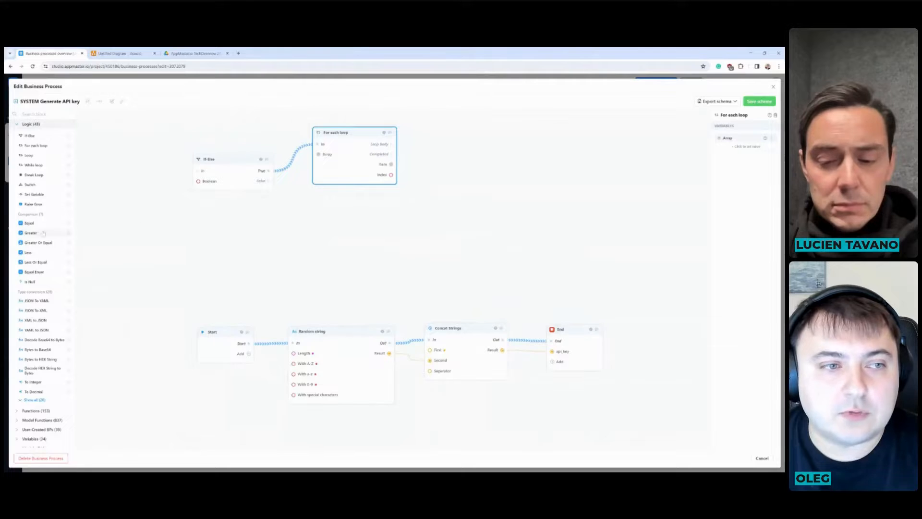
# Place a Greater comparison block below the If-Else block and reposition the For each loop block.
pyautogui.moveTo(31, 232); pyautogui.dragTo(168, 236)
pyautogui.moveTo(121, 211); pyautogui.dragTo(144, 201)
pyautogui.click(39, 125)
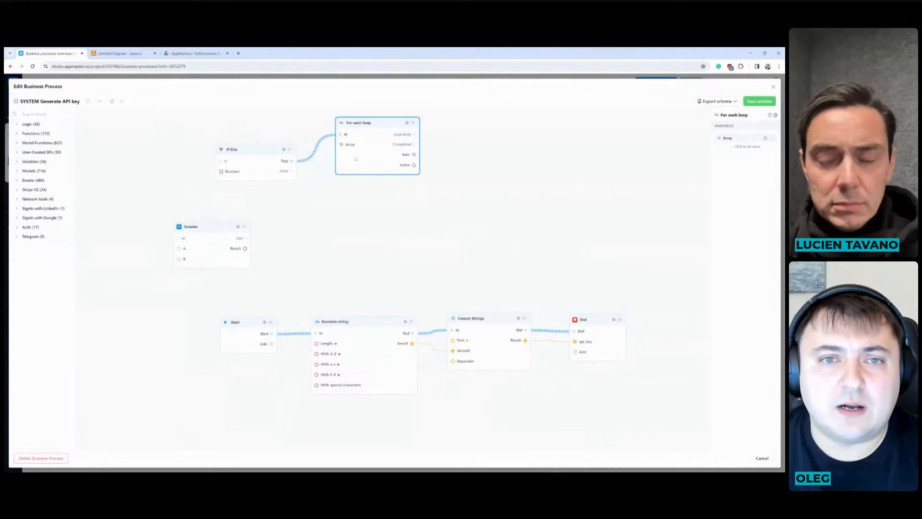
pyautogui.moveTo(354, 157); pyautogui.dragTo(351, 182)
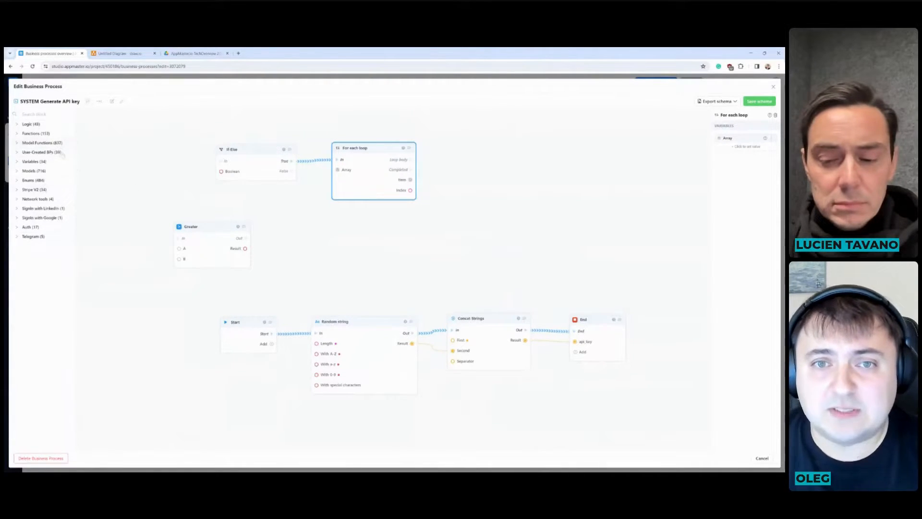
pyautogui.moveTo(345, 193); pyautogui.dragTo(346, 177)
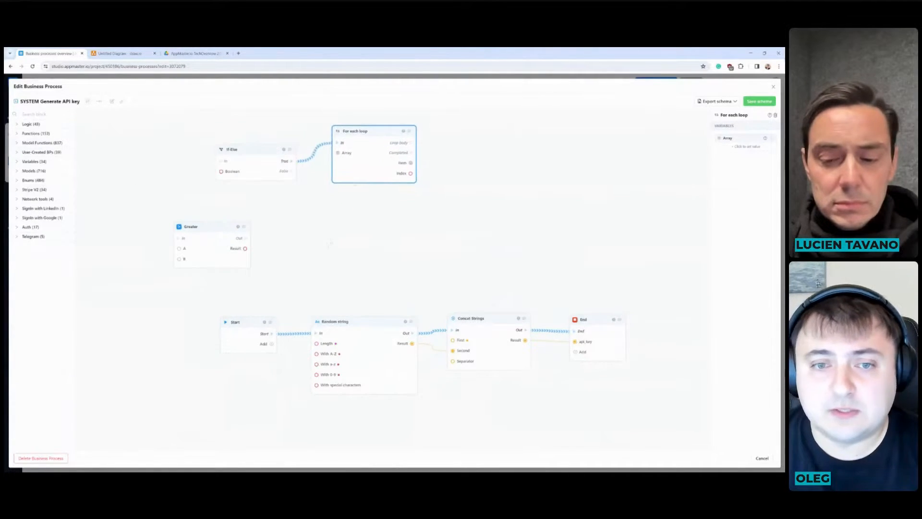
pyautogui.moveTo(322, 211); pyautogui.dragTo(312, 229)
# Add a Switch block beside the For each loop block.
pyautogui.click(27, 124)
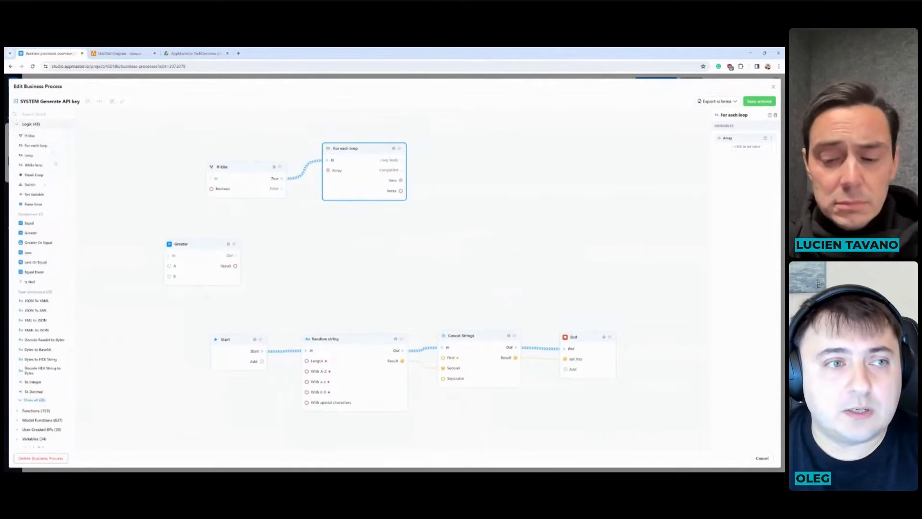
pyautogui.moveTo(30, 184); pyautogui.dragTo(464, 173)
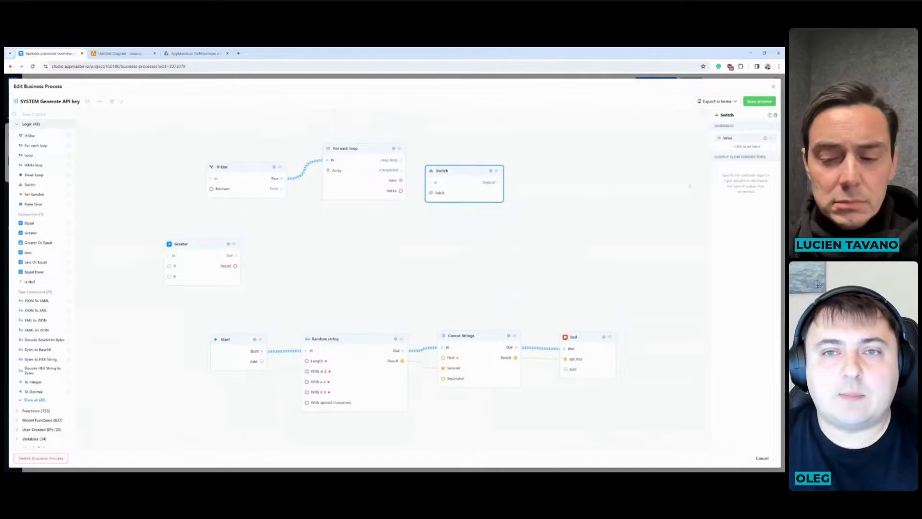
pyautogui.moveTo(476, 198); pyautogui.dragTo(473, 189)
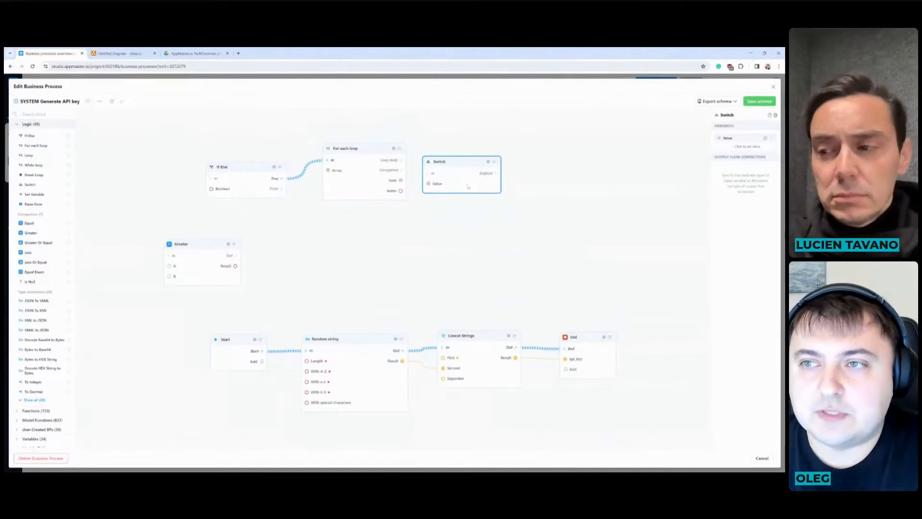
# Try Run in Async Mode on the Concat Strings block and switch it off again.
pyautogui.click(360, 184)
pyautogui.moveTo(467, 264); pyautogui.dragTo(459, 190)
pyautogui.click(467, 286)
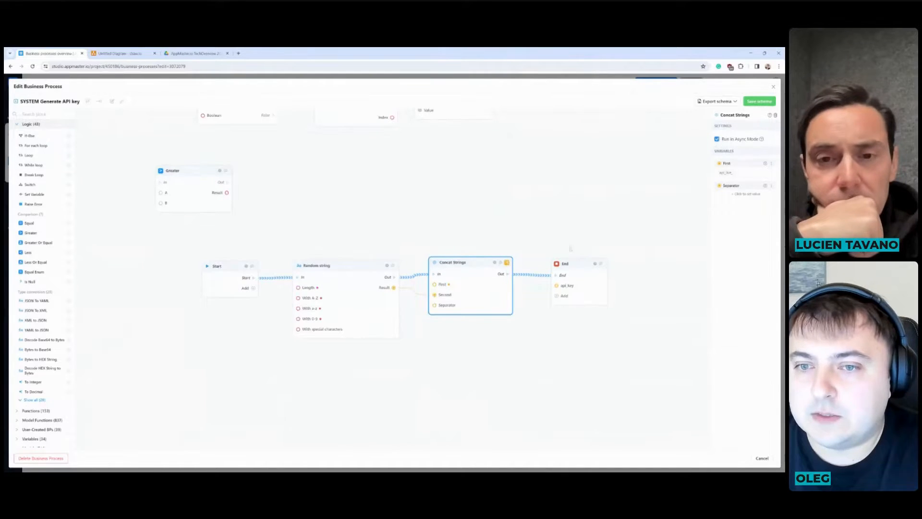
pyautogui.click(717, 139)
pyautogui.click(718, 139)
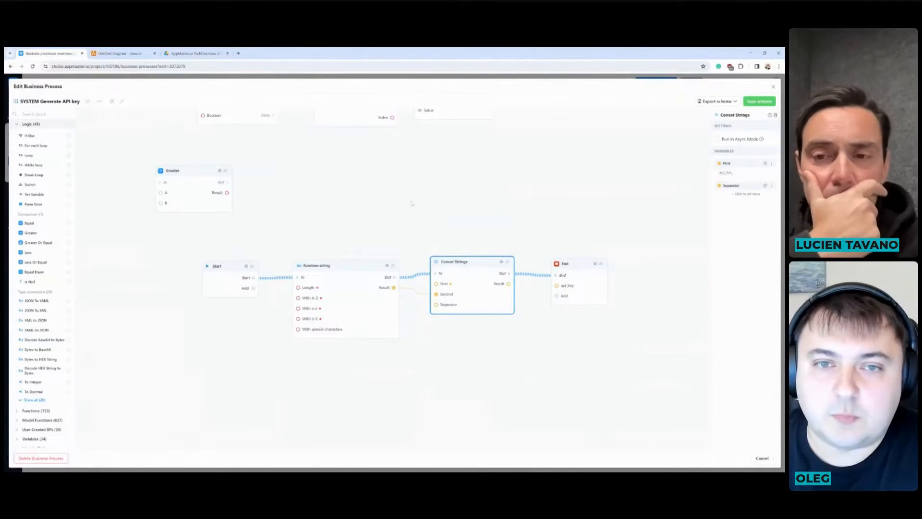
# Read the explanation of the Single thread function option in the process settings, and leave the process without saving.
pyautogui.scroll(3, 412, 203)
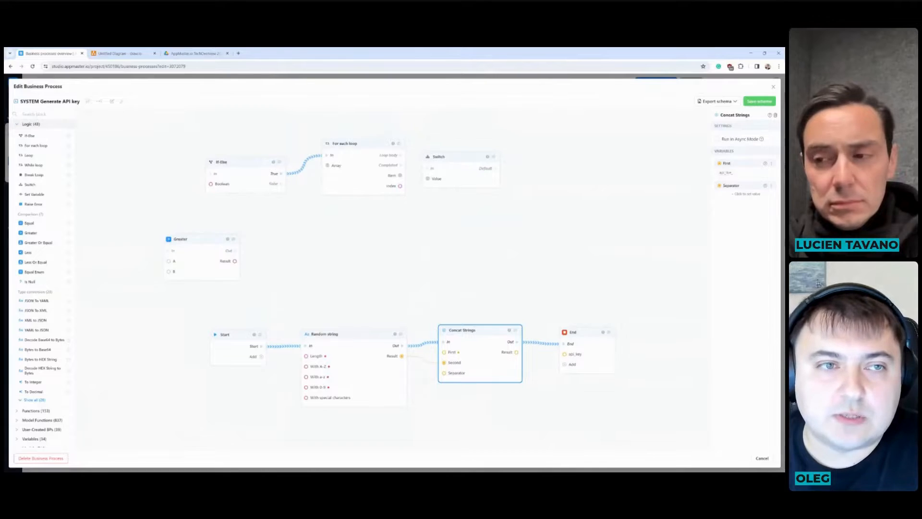
pyautogui.click(113, 102)
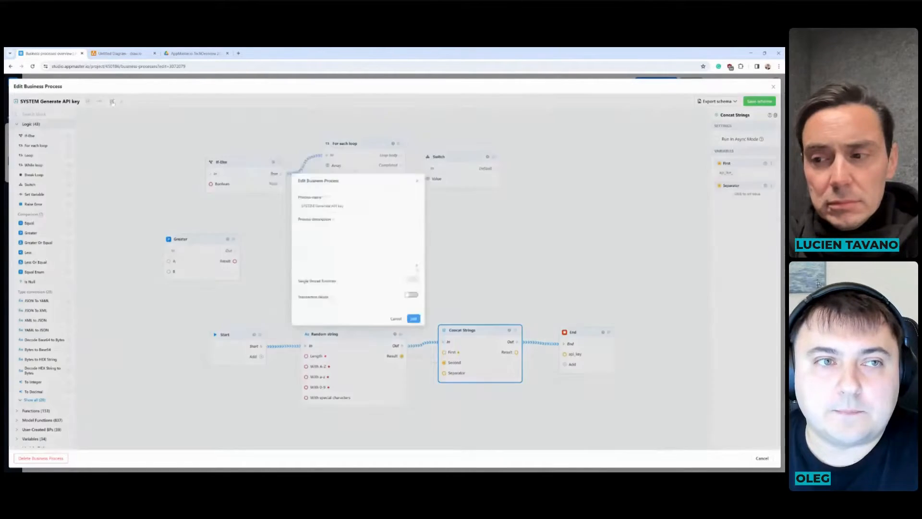
pyautogui.moveTo(373, 311)
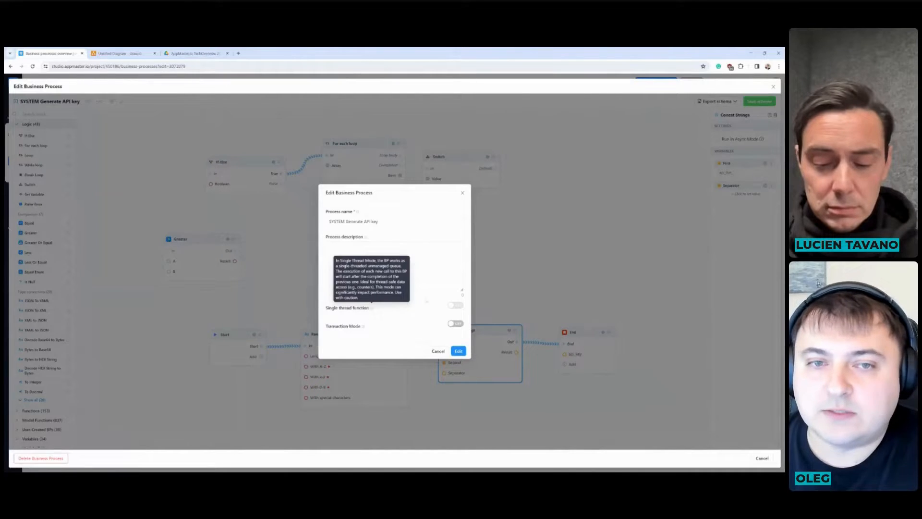
pyautogui.click(463, 193)
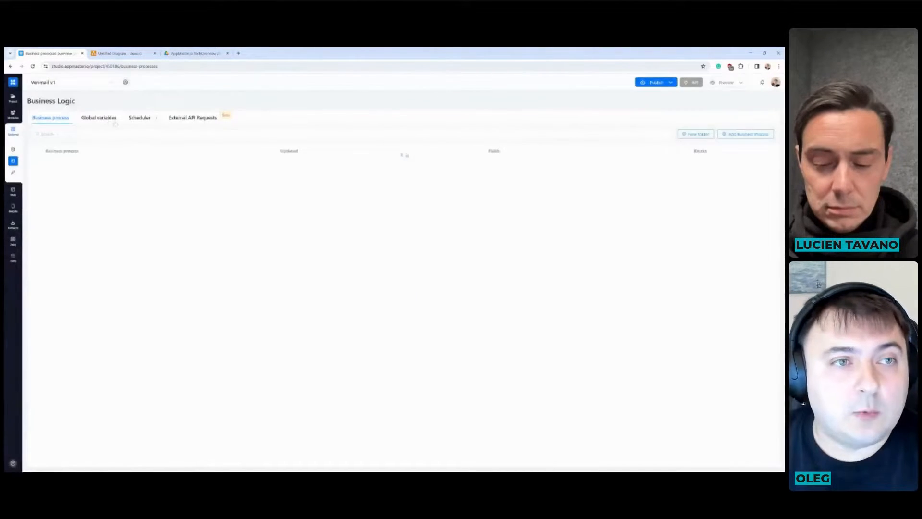
# Examine the data types offered for a new global variable and close the form without creating one.
pyautogui.click(102, 118)
pyautogui.click(404, 330)
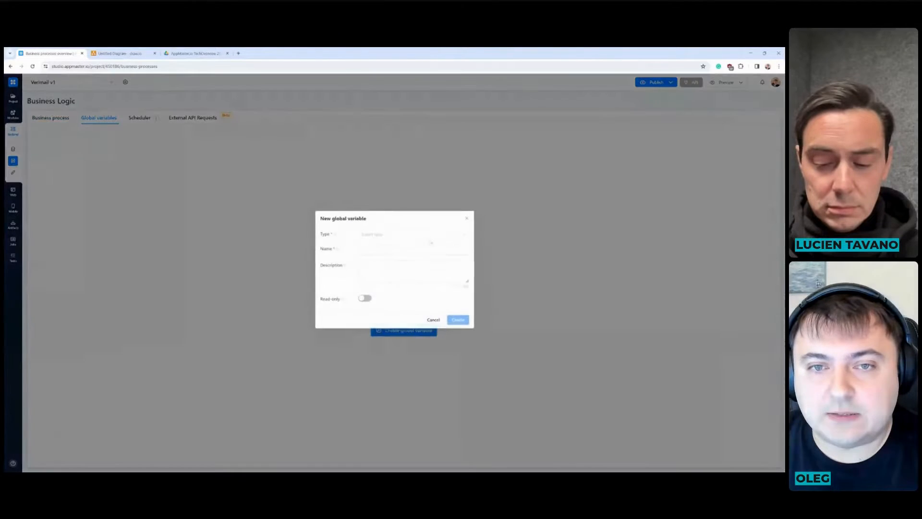
pyautogui.click(411, 234)
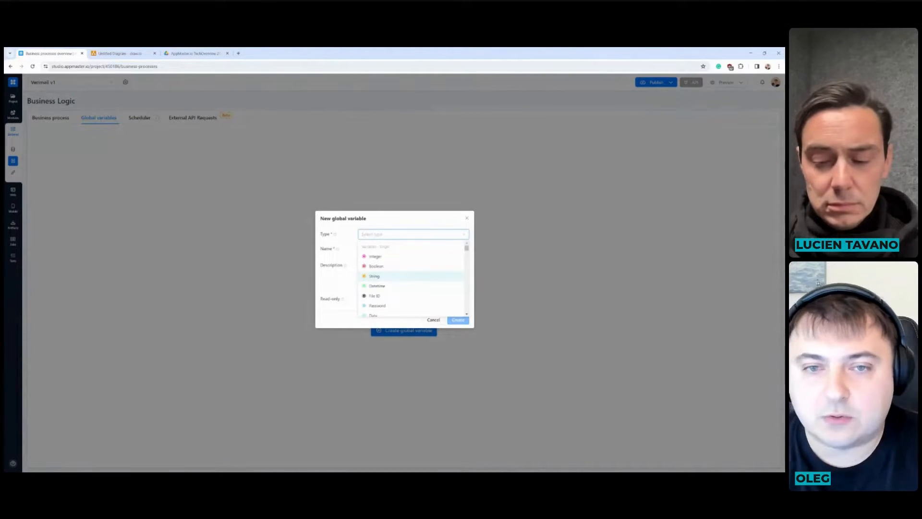
pyautogui.click(466, 218)
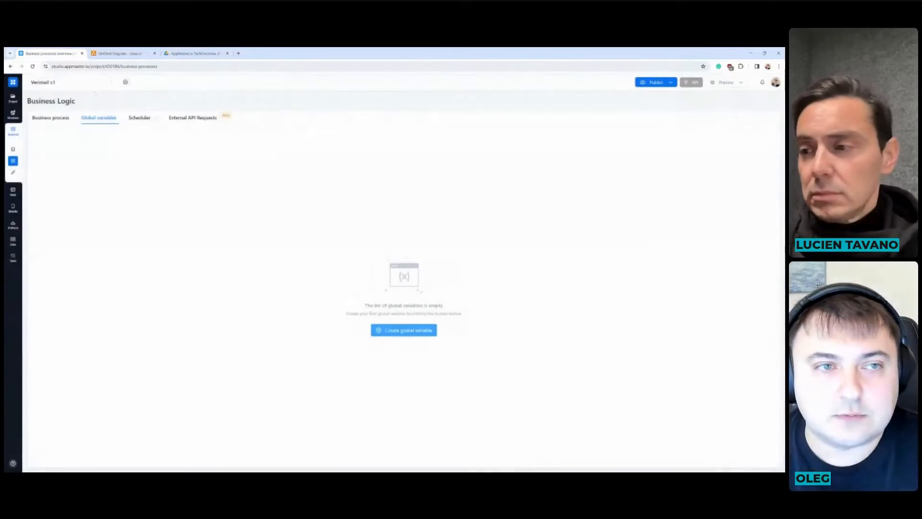
# Review the schedule settings of the Quota update job and close them unchanged.
pyautogui.click(136, 119)
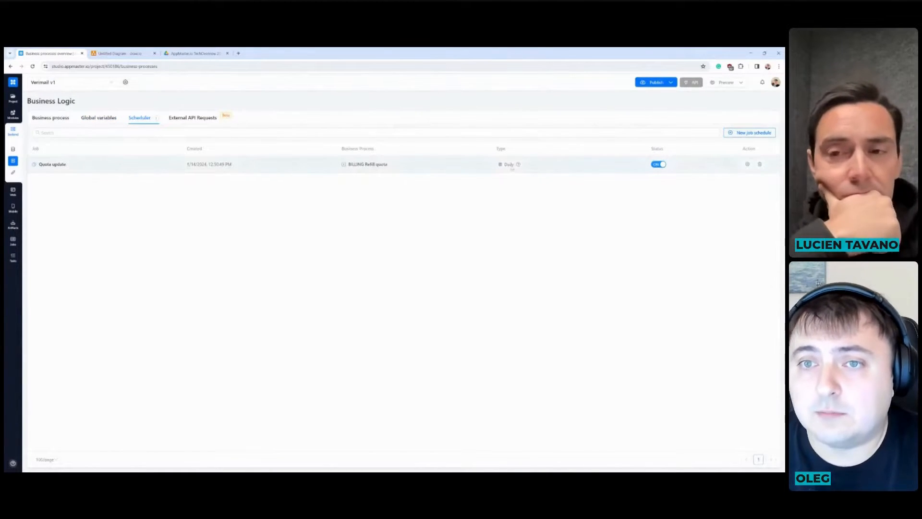
pyautogui.click(747, 164)
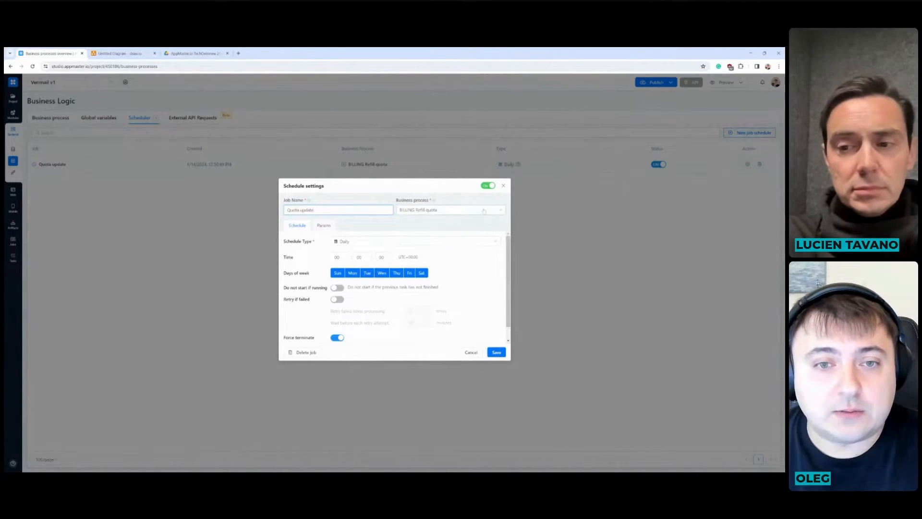
pyautogui.scroll(-1, 393, 288)
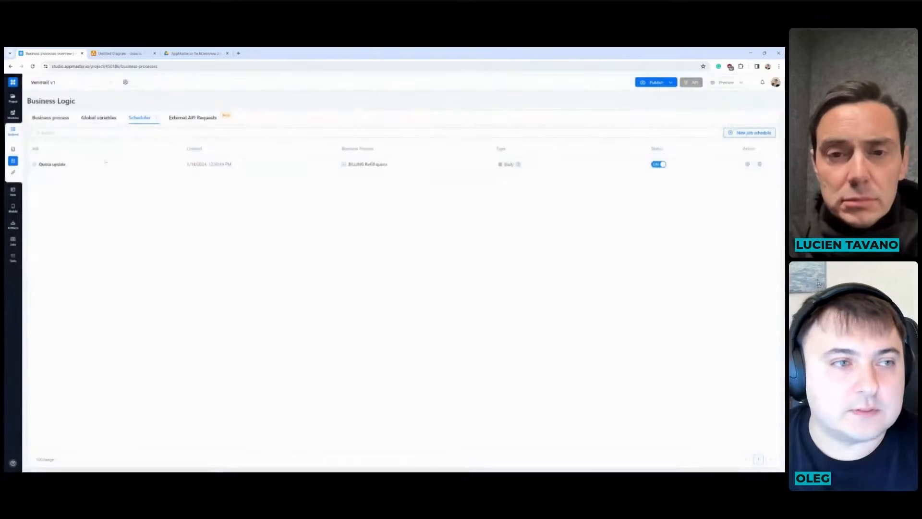
pyautogui.click(504, 185)
# Examine the project's endpoints in the Admin API and User API groups.
pyautogui.click(13, 172)
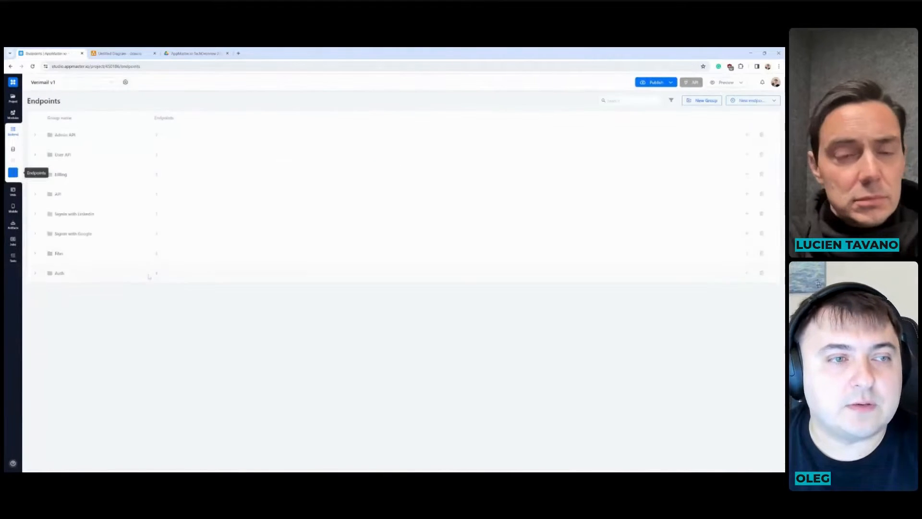
pyautogui.click(60, 135)
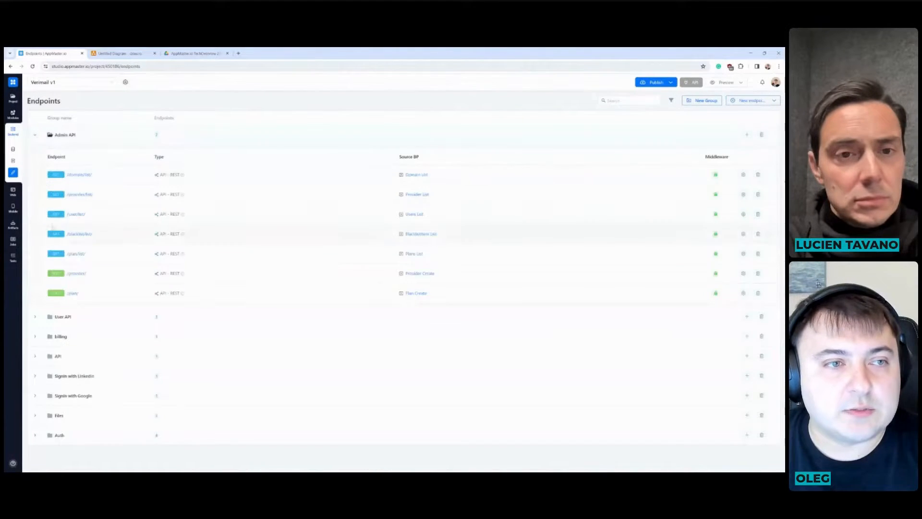
pyautogui.click(96, 317)
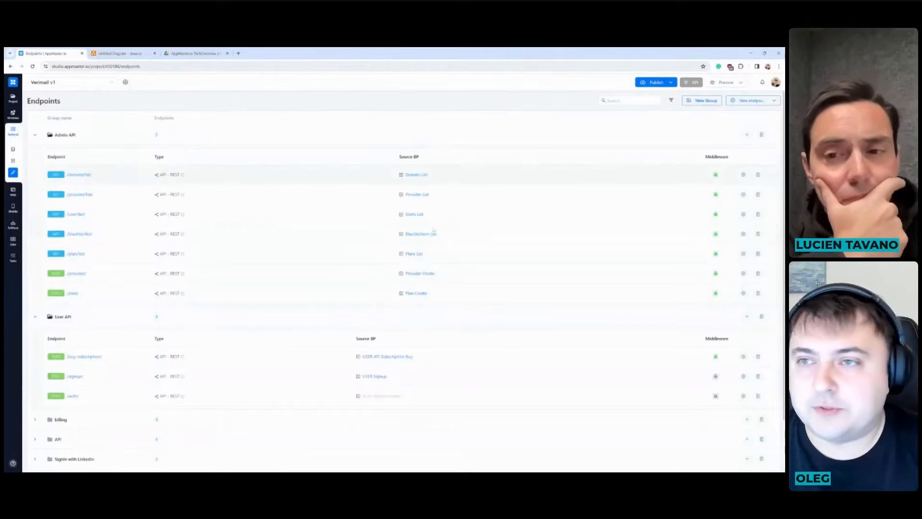
# Start a new API endpoint based on the Users List business process and review the available request payload types.
pyautogui.click(741, 101)
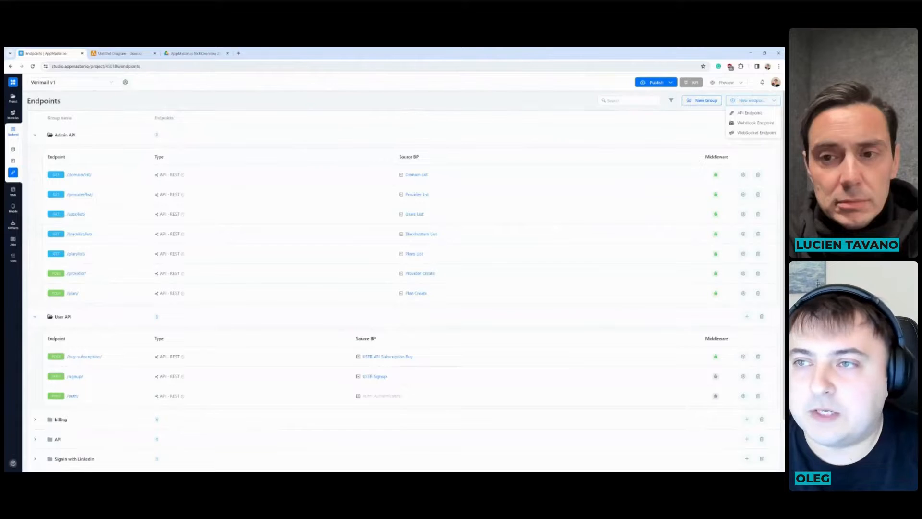
pyautogui.click(749, 113)
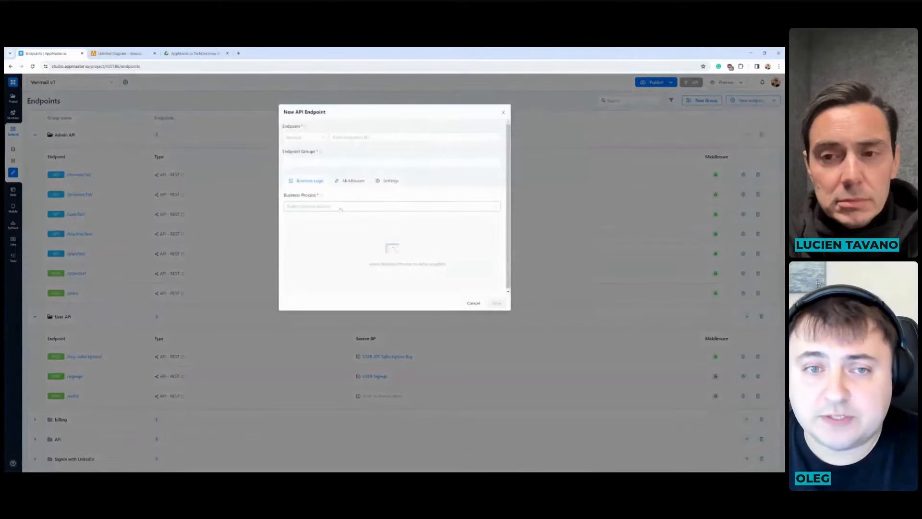
pyautogui.click(339, 207)
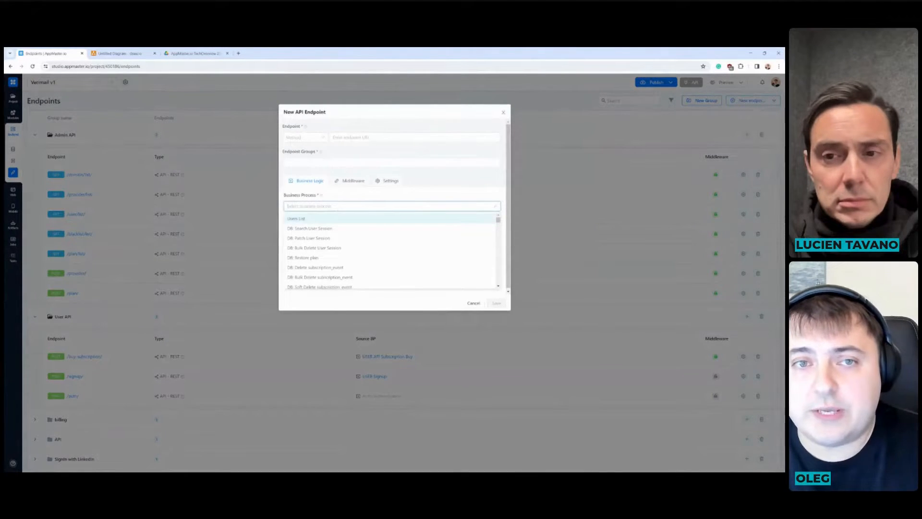
pyautogui.click(347, 220)
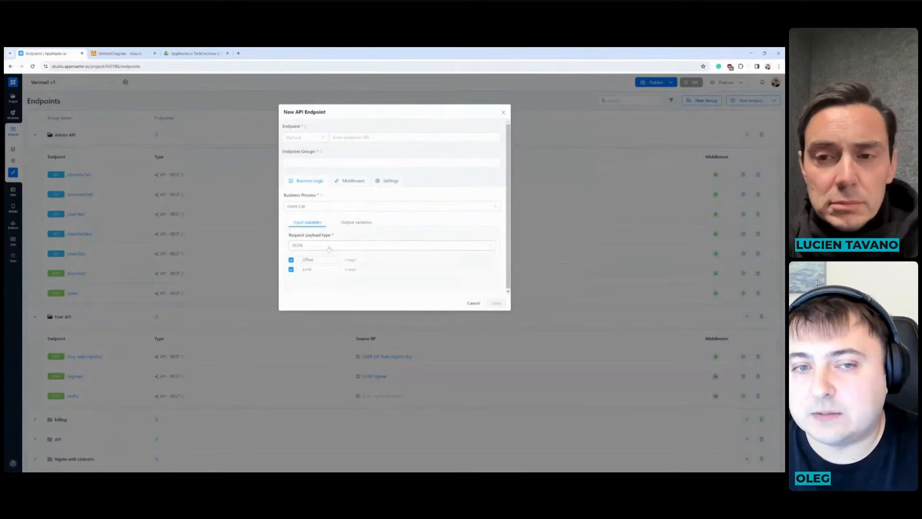
pyautogui.click(347, 245)
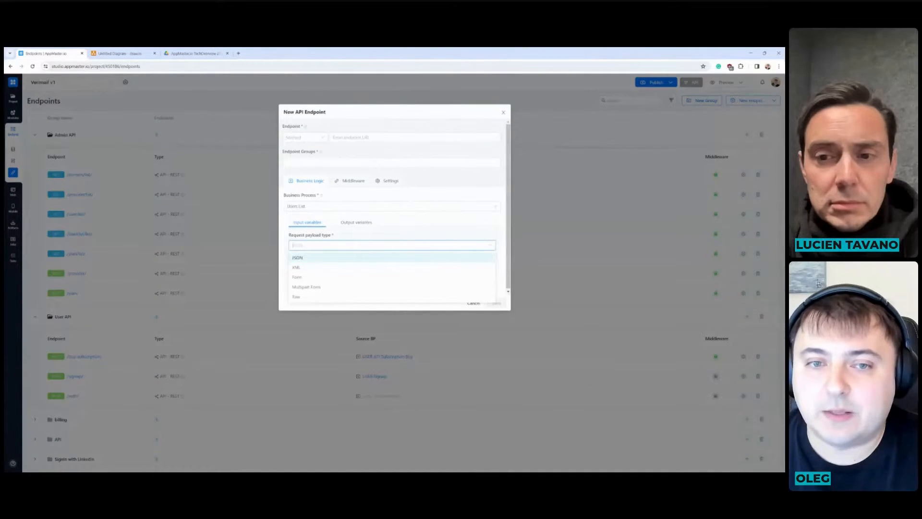
pyautogui.click(349, 237)
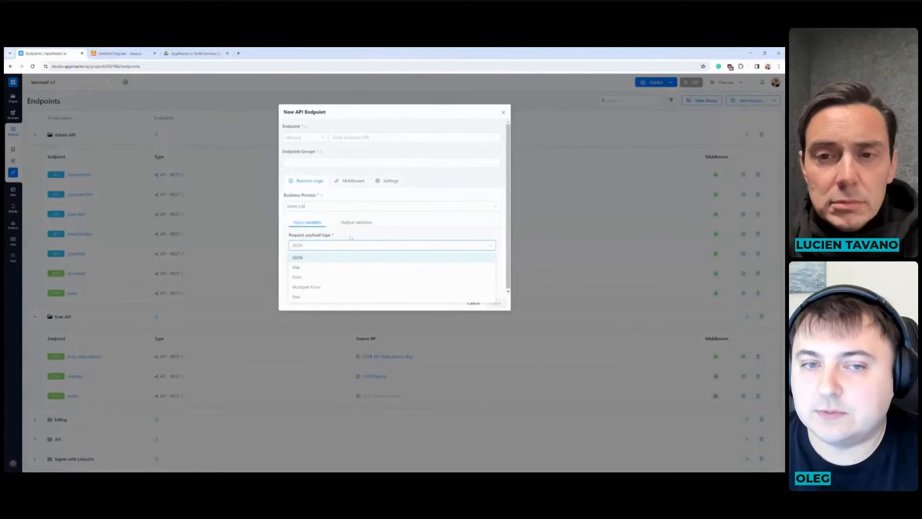
# Review the new endpoint's middleware, logging settings and request methods, and close the form without saving.
pyautogui.click(353, 183)
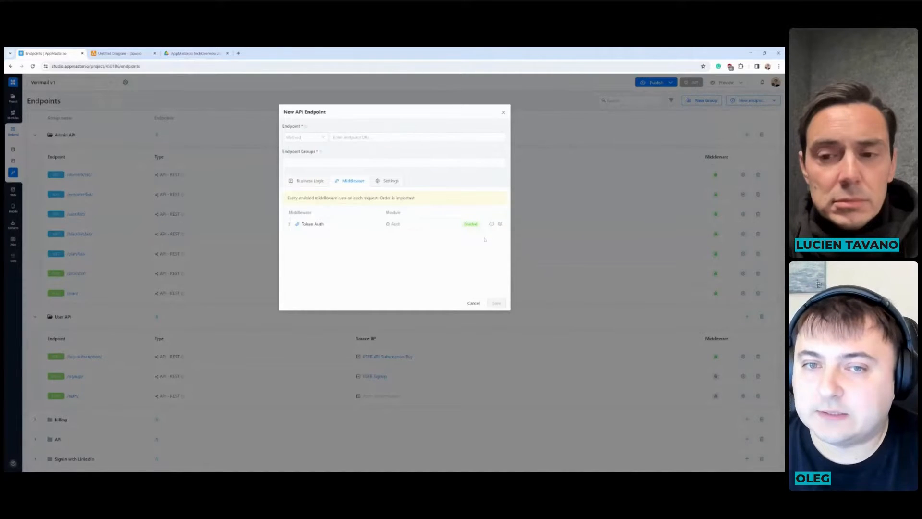
pyautogui.click(387, 181)
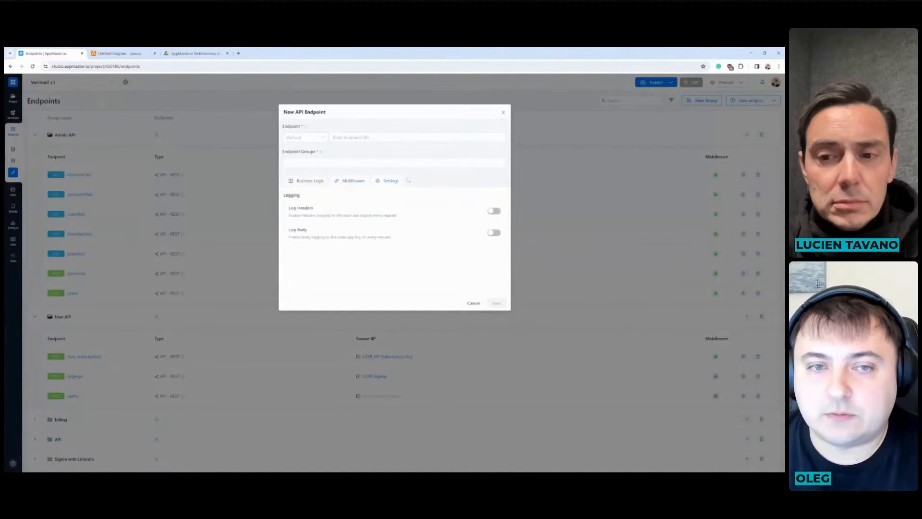
pyautogui.click(306, 137)
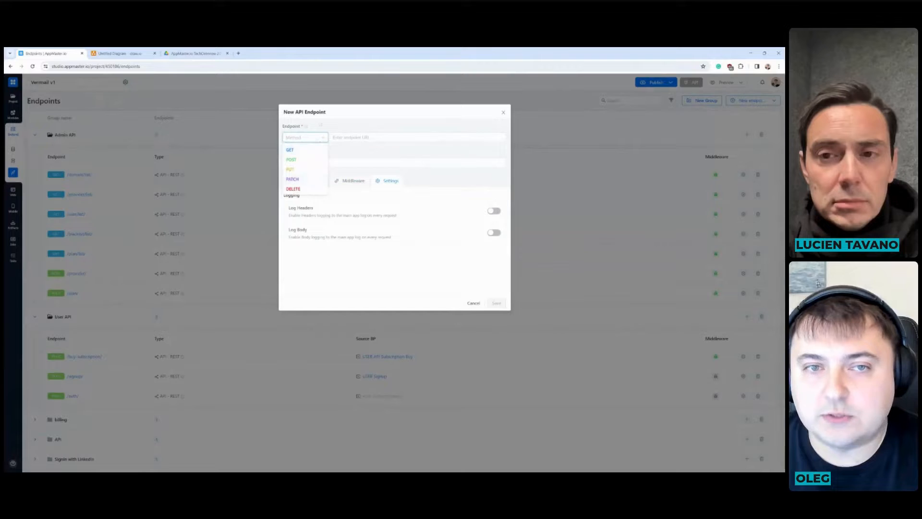
pyautogui.click(503, 113)
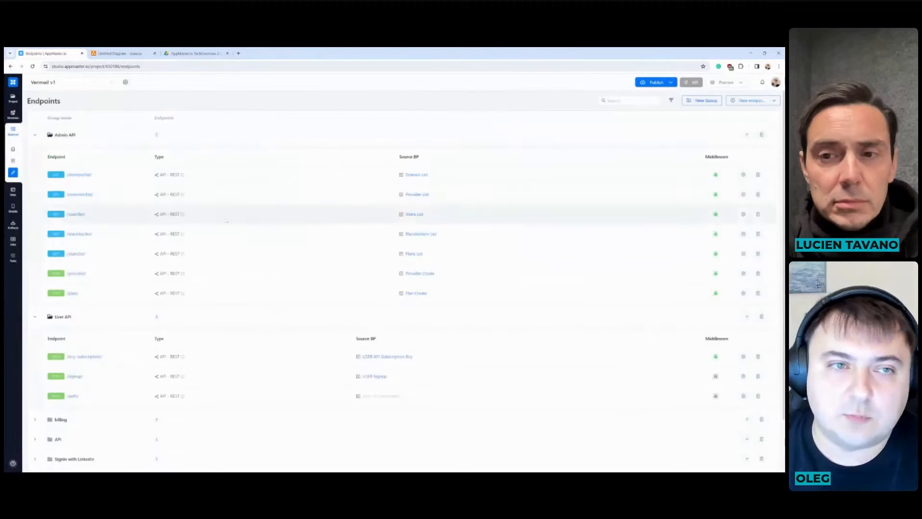
# Collapse the Admin API and User API endpoint groups, and open the Management web application in the designer.
pyautogui.click(35, 135)
pyautogui.click(36, 154)
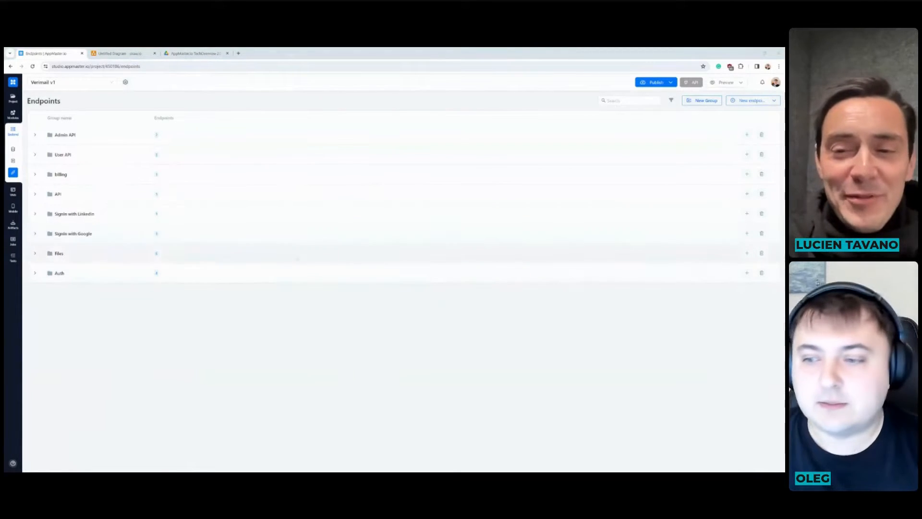
pyautogui.click(13, 192)
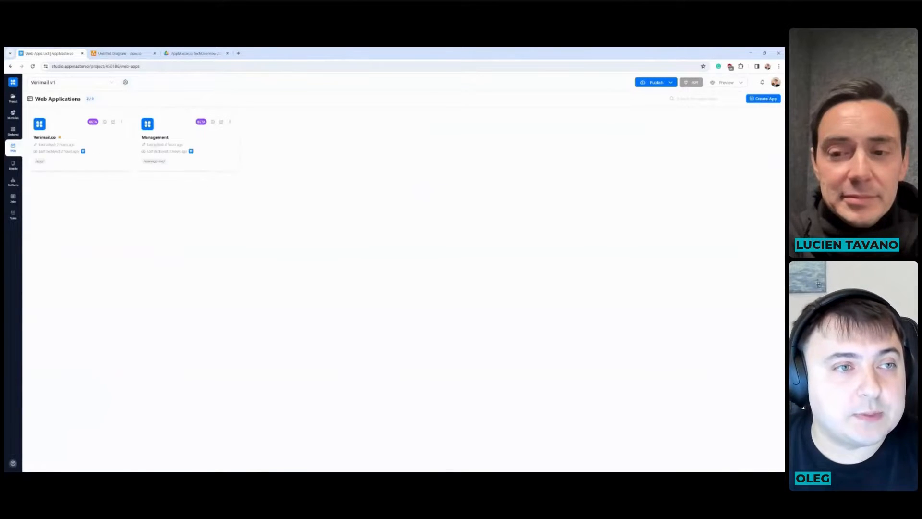
pyautogui.click(151, 141)
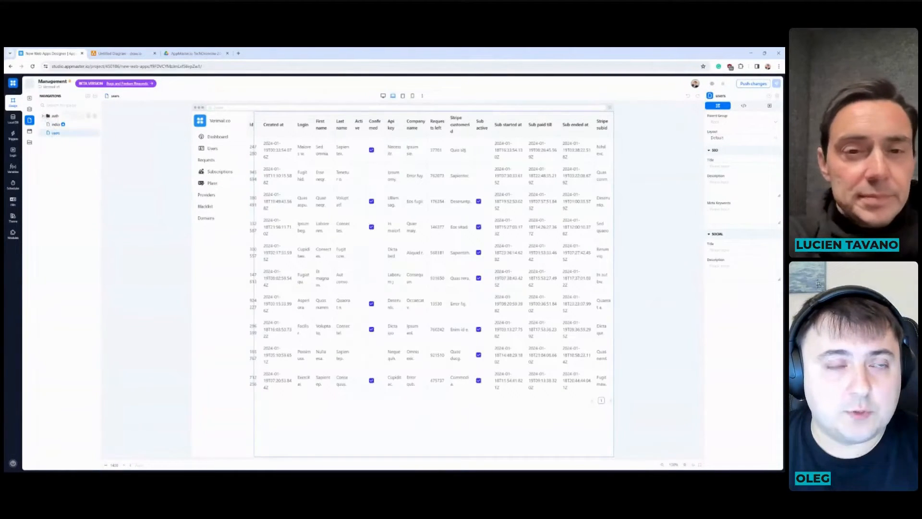
# Display the login page of the auth group and open the logic behind its Login button.
pyautogui.click(44, 116)
pyautogui.click(59, 126)
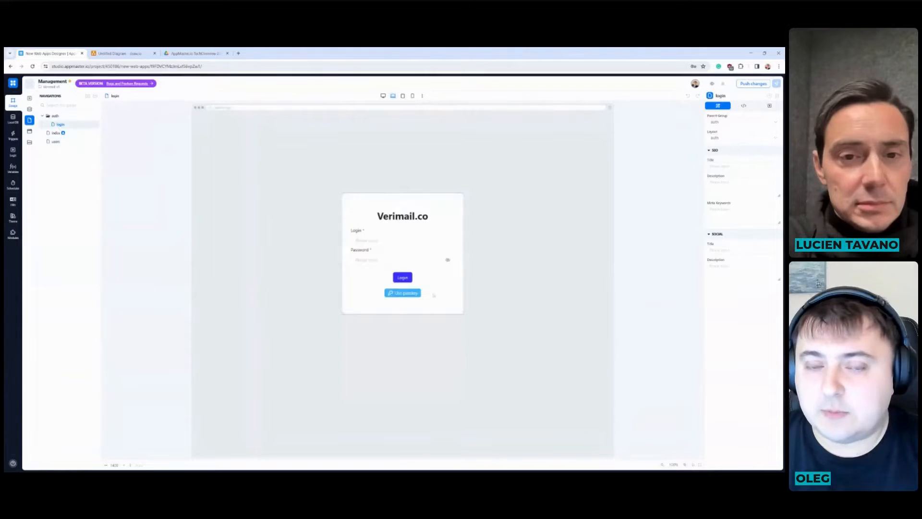
pyautogui.click(402, 279)
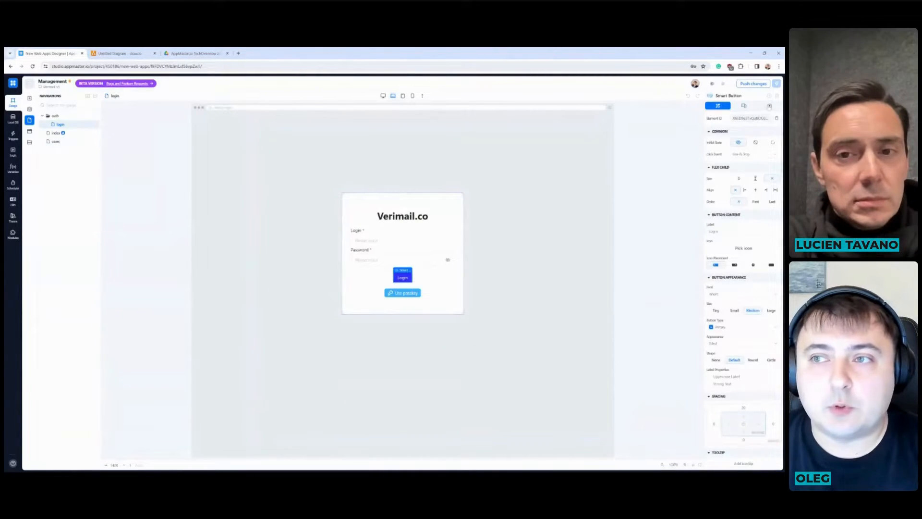
pyautogui.click(769, 105)
pyautogui.click(737, 120)
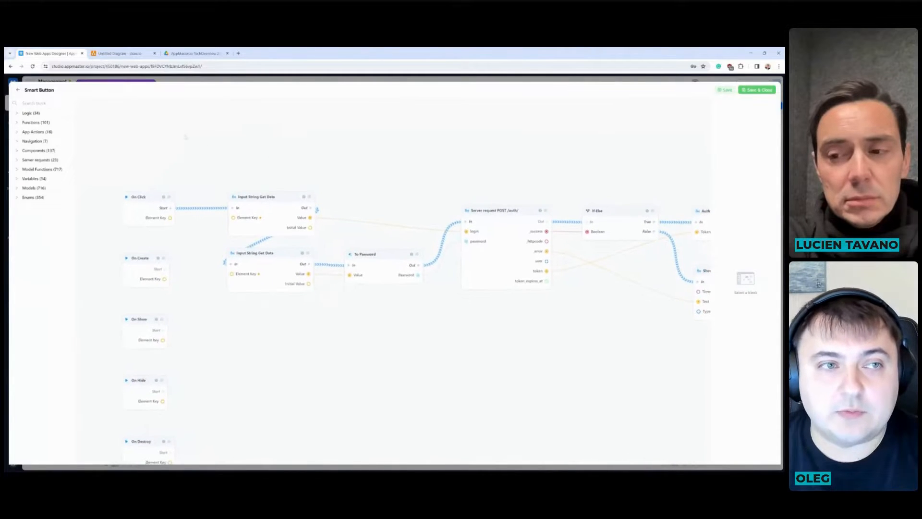
# Examine the Login button's event triggers from On Click through On Hover Leave.
pyautogui.moveTo(182, 235); pyautogui.dragTo(228, 104)
pyautogui.moveTo(274, 348); pyautogui.dragTo(276, 305)
pyautogui.moveTo(280, 401); pyautogui.dragTo(286, 321)
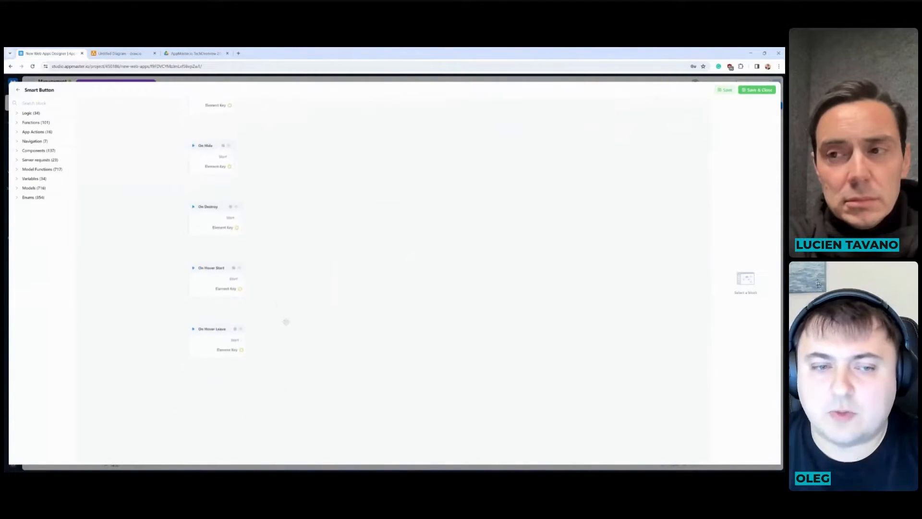
pyautogui.moveTo(300, 290); pyautogui.dragTo(263, 400)
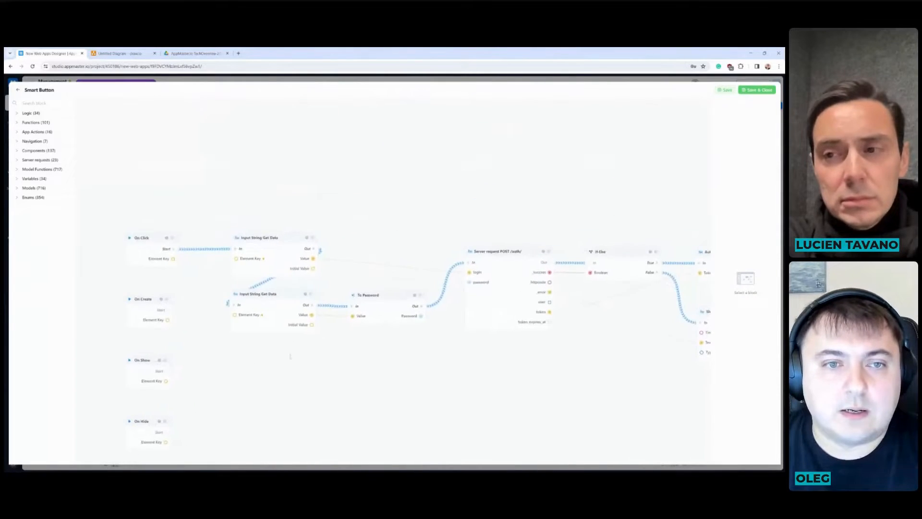
# Add a Break Loop logic block in the empty area above the On Click flow.
pyautogui.click(30, 113)
pyautogui.moveTo(33, 125); pyautogui.dragTo(206, 128)
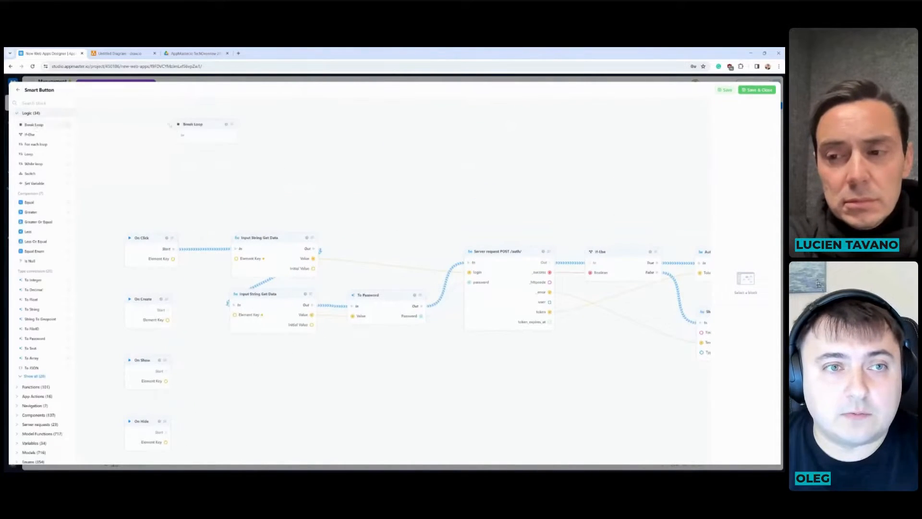
pyautogui.moveTo(235, 177); pyautogui.dragTo(270, 177)
pyautogui.click(48, 114)
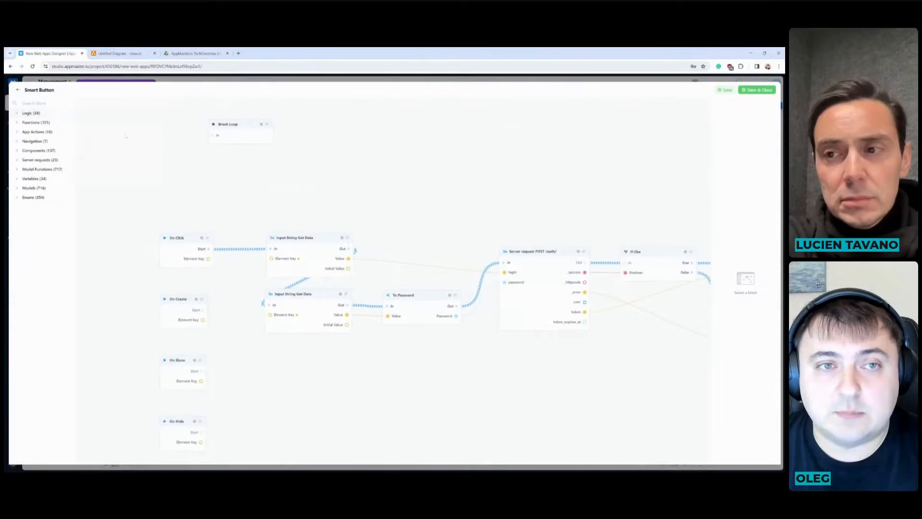
# Add an Execute JS Code app action beside the Break Loop block.
pyautogui.click(37, 131)
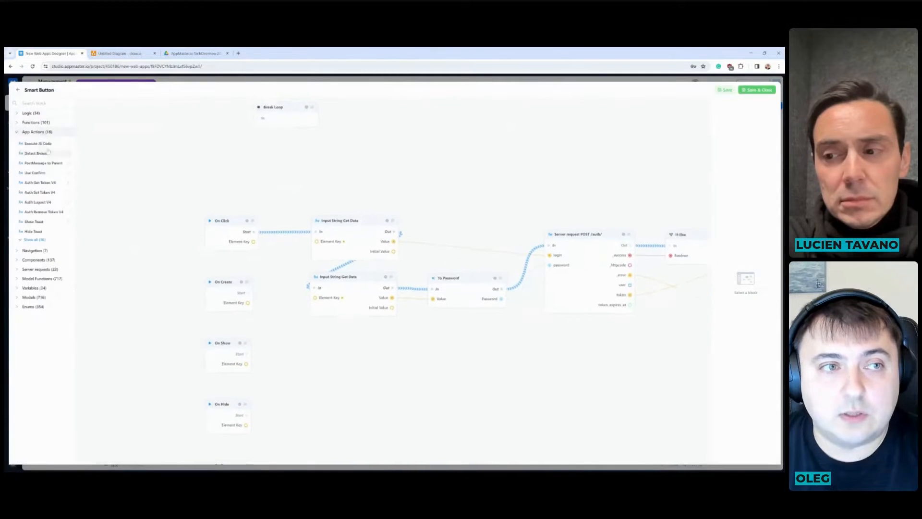
pyautogui.moveTo(48, 143); pyautogui.dragTo(353, 137)
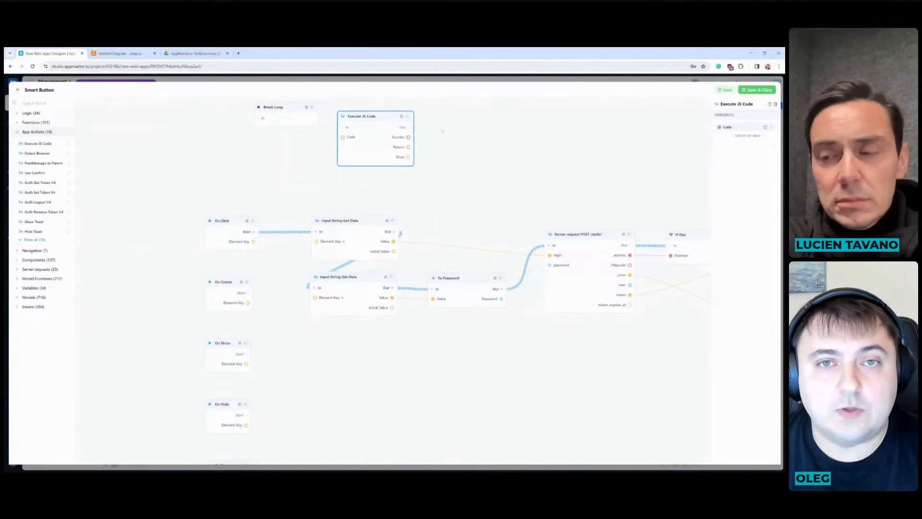
pyautogui.moveTo(436, 129); pyautogui.dragTo(385, 175)
pyautogui.moveTo(333, 191); pyautogui.dragTo(310, 162)
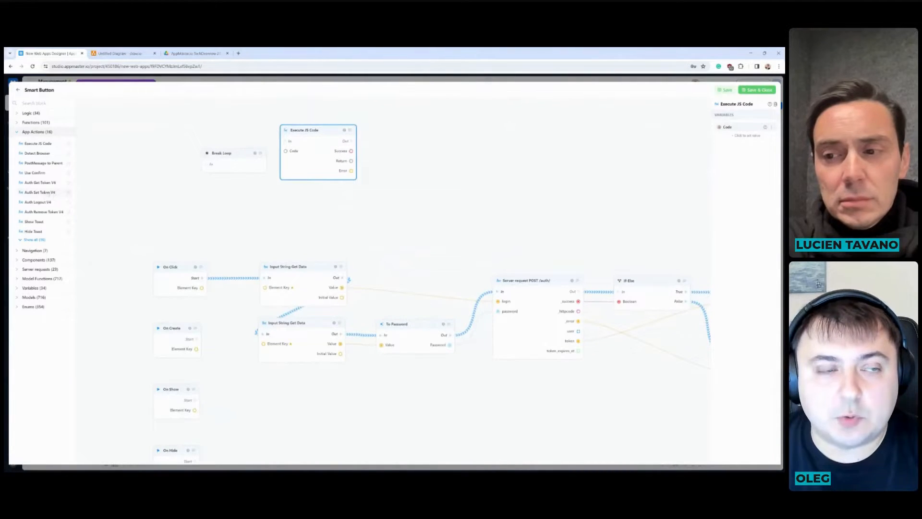
# Add a PostMessage to Parent block beside Execute JS Code, and review the complete list of app actions.
pyautogui.click(35, 250)
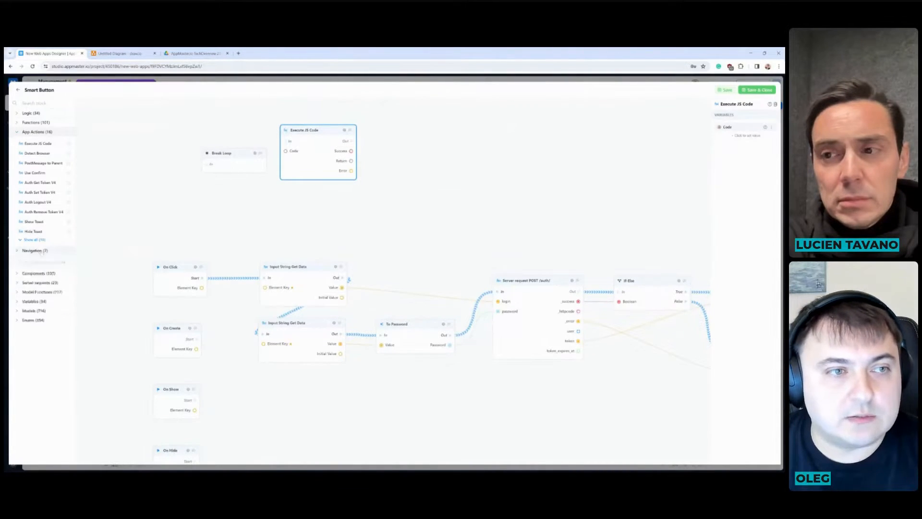
pyautogui.moveTo(49, 166); pyautogui.dragTo(414, 151)
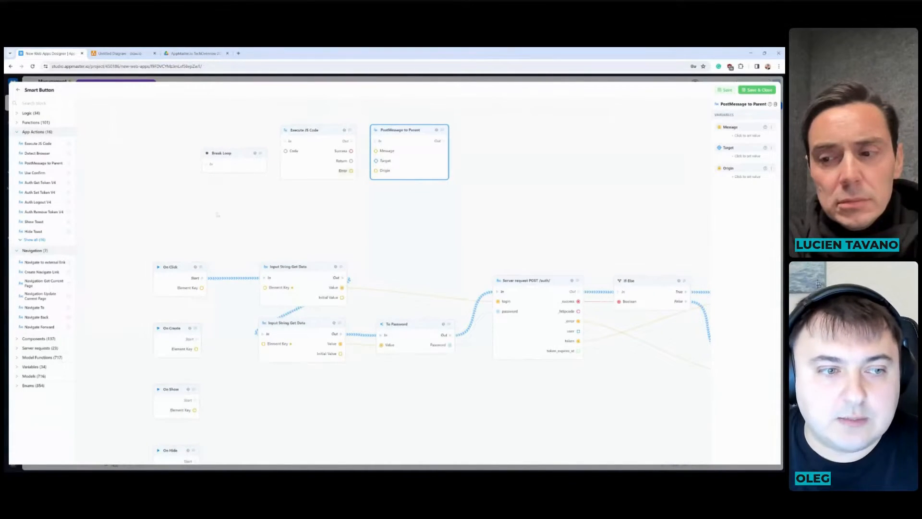
pyautogui.click(35, 239)
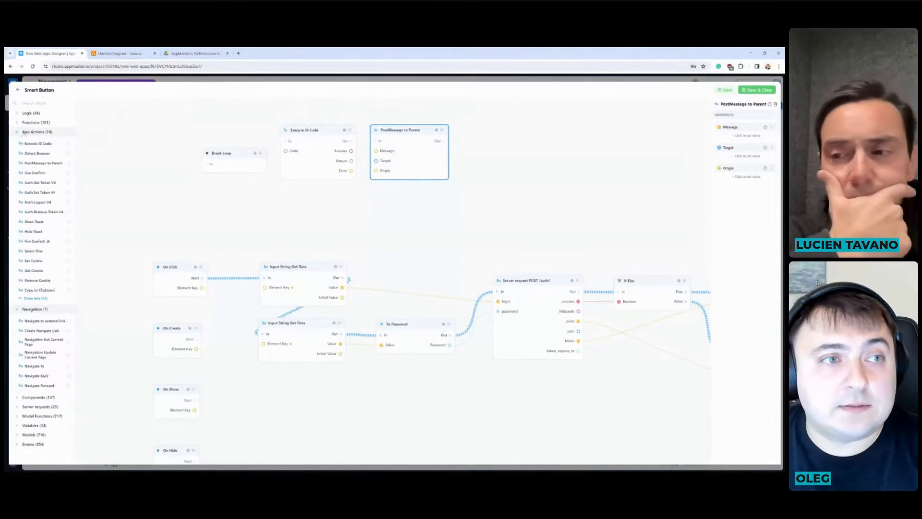
pyautogui.click(24, 132)
pyautogui.click(29, 142)
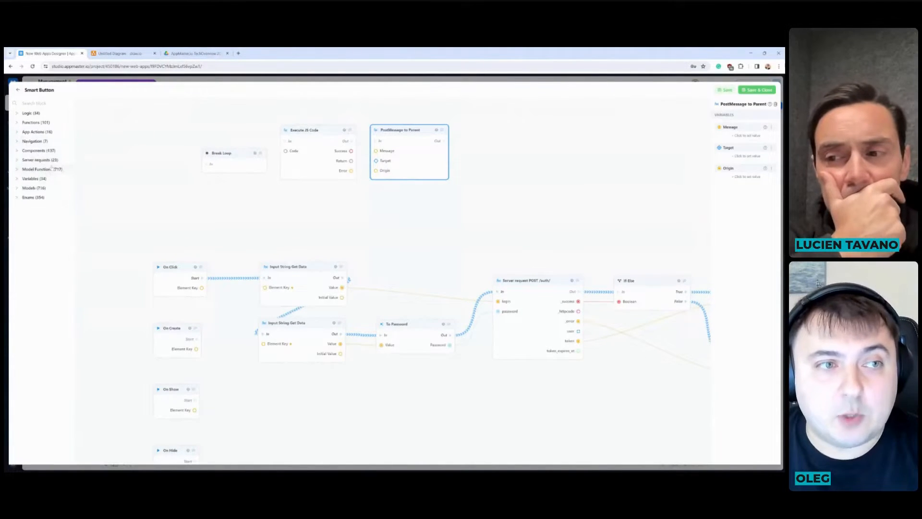
# Add a Server request POST /buy-subscription/ block in the free space beside the Break Loop block.
pyautogui.click(46, 161)
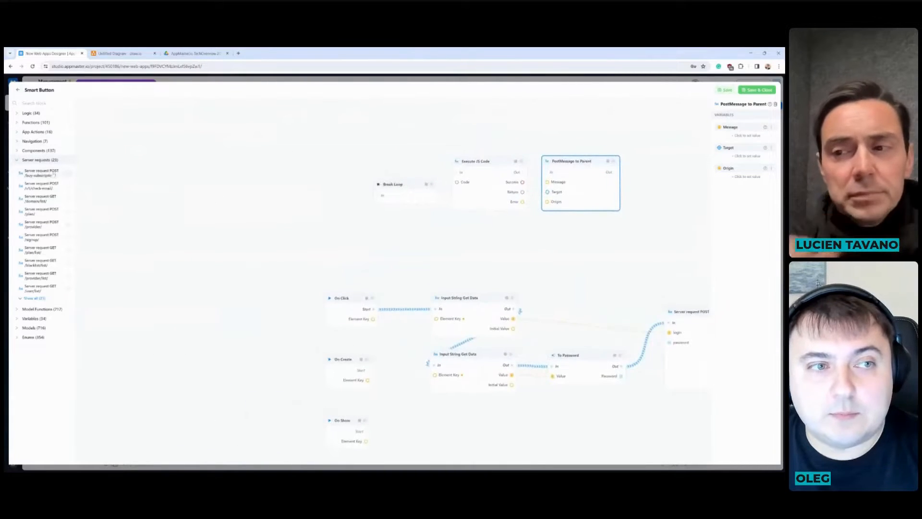
pyautogui.click(249, 193)
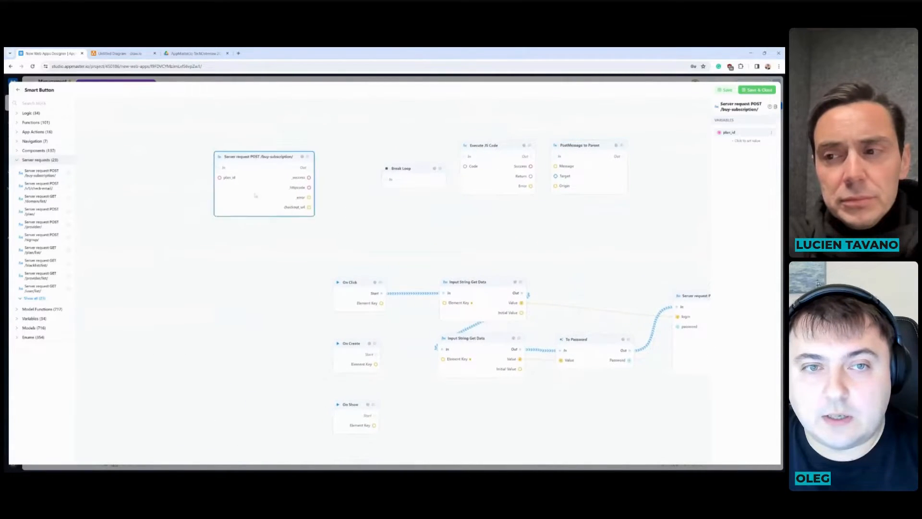
pyautogui.scroll(2, 244, 166)
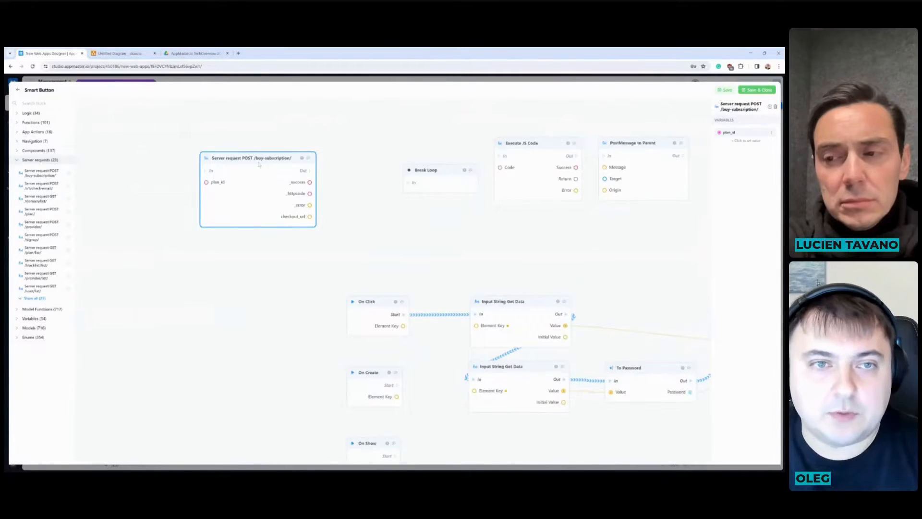
pyautogui.moveTo(261, 170); pyautogui.dragTo(263, 151)
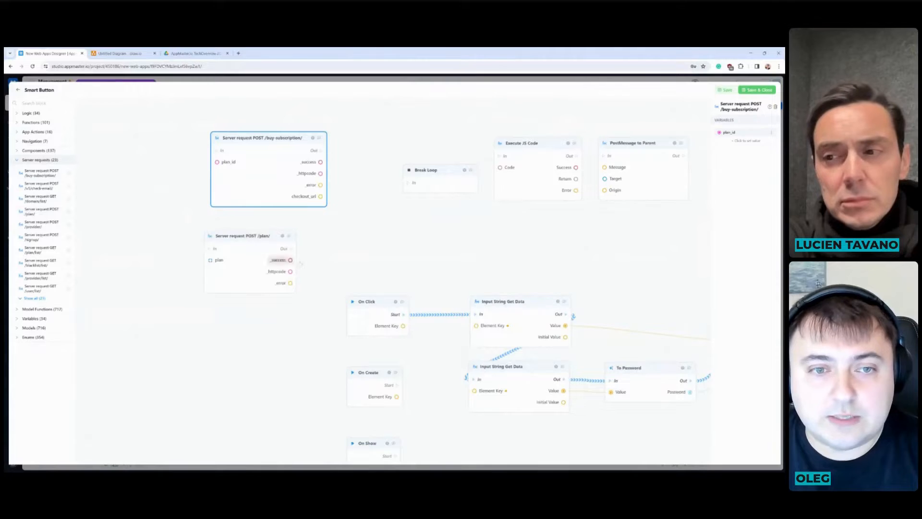
# Add a Server request POST /plan/ block and place it in the free space below the POST /auth/ request.
pyautogui.moveTo(269, 244); pyautogui.dragTo(657, 235)
pyautogui.moveTo(674, 303); pyautogui.dragTo(354, 224)
pyautogui.moveTo(329, 168); pyautogui.dragTo(556, 375)
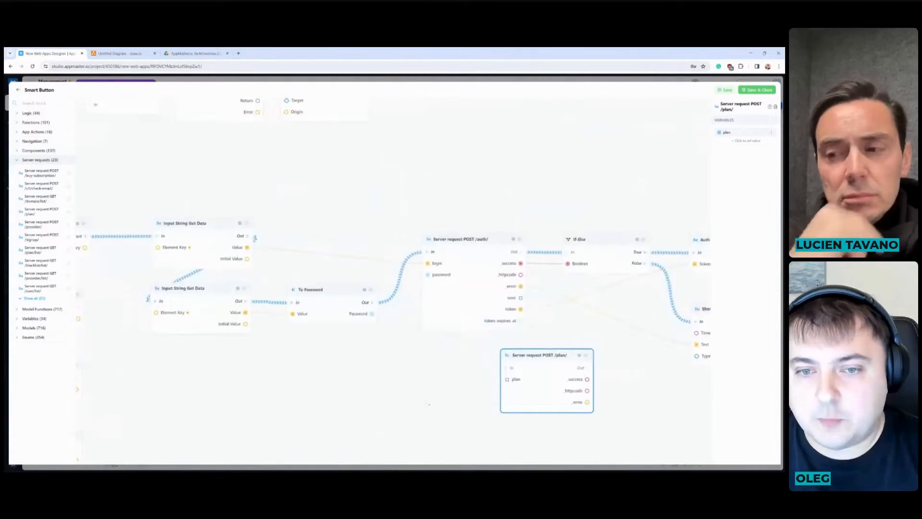
pyautogui.moveTo(389, 387); pyautogui.dragTo(408, 300)
pyautogui.scroll(-1, 407, 299)
pyautogui.moveTo(436, 328); pyautogui.dragTo(413, 242)
pyautogui.moveTo(494, 225); pyautogui.dragTo(485, 273)
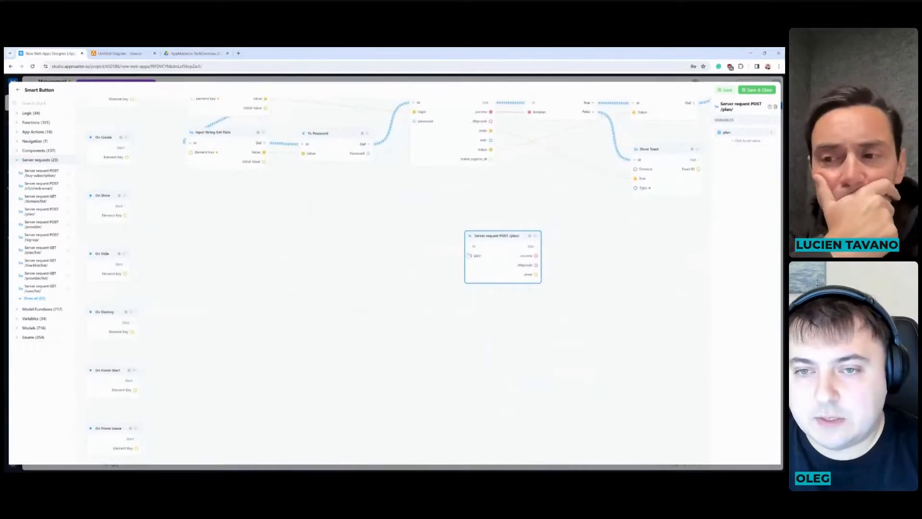
# Add a Make plan block and connect its Out flow and plan output to the POST /plan/ request.
pyautogui.moveTo(485, 314); pyautogui.dragTo(500, 319)
pyautogui.moveTo(508, 282); pyautogui.dragTo(528, 288)
pyautogui.moveTo(506, 327); pyautogui.dragTo(508, 299)
pyautogui.scroll(3, 451, 276)
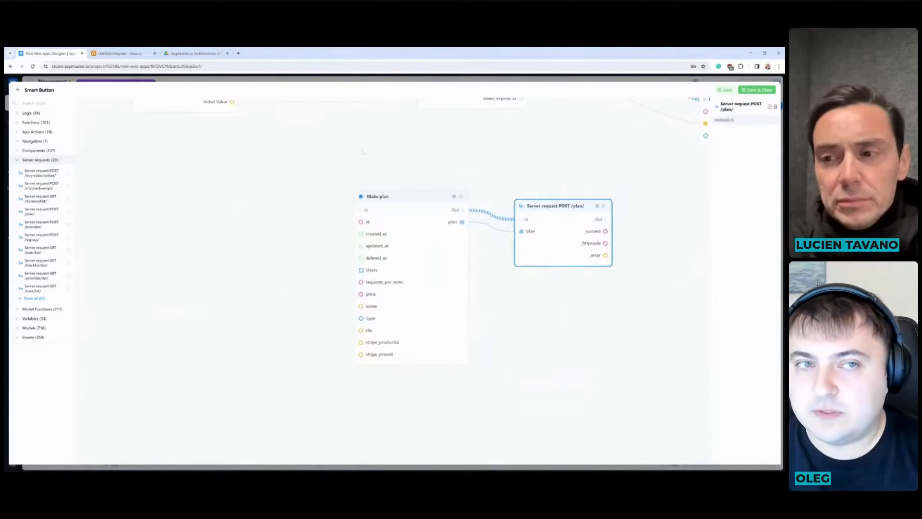
pyautogui.scroll(-2, 305, 225)
pyautogui.moveTo(363, 153); pyautogui.dragTo(282, 182)
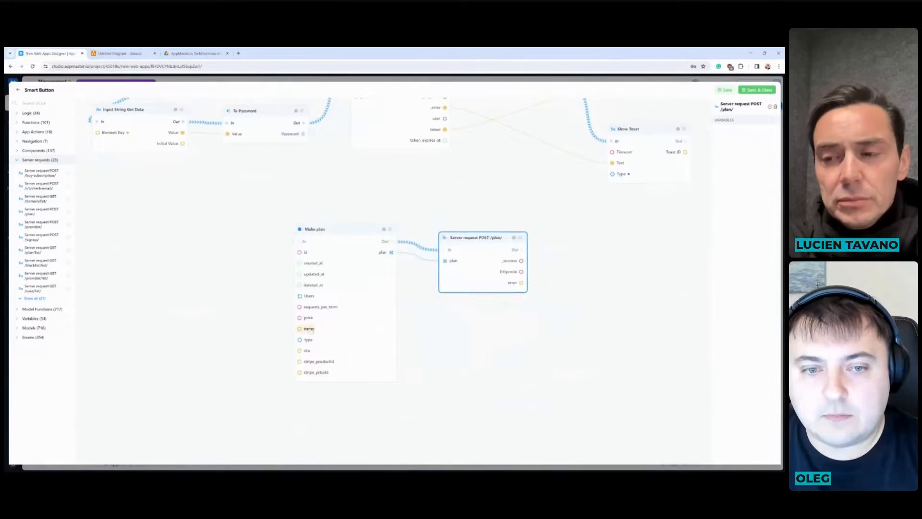
# Connect the Value output of the Input String Get Data block to the name input of the Make plan block.
pyautogui.moveTo(207, 158); pyautogui.dragTo(200, 148)
pyautogui.moveTo(288, 200); pyautogui.dragTo(261, 197)
pyautogui.moveTo(449, 284)
pyautogui.mouseDown()
pyautogui.moveTo(450, 264)
pyautogui.moveTo(445, 278)
pyautogui.mouseUp()
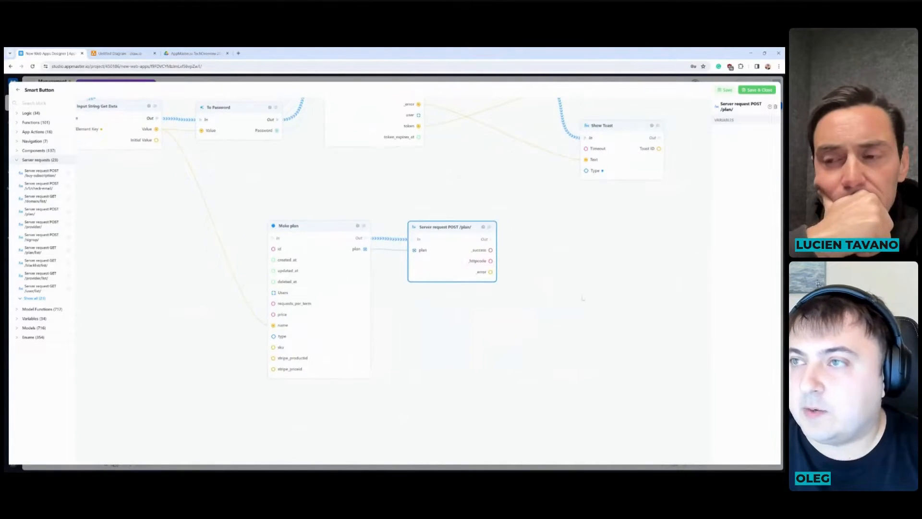
# Add an If Else block driven by the POST /plan/ request's Out flow and _success output, and leave the button's logic editor.
pyautogui.moveTo(583, 297); pyautogui.dragTo(477, 299)
pyautogui.doubleClick(384, 251)
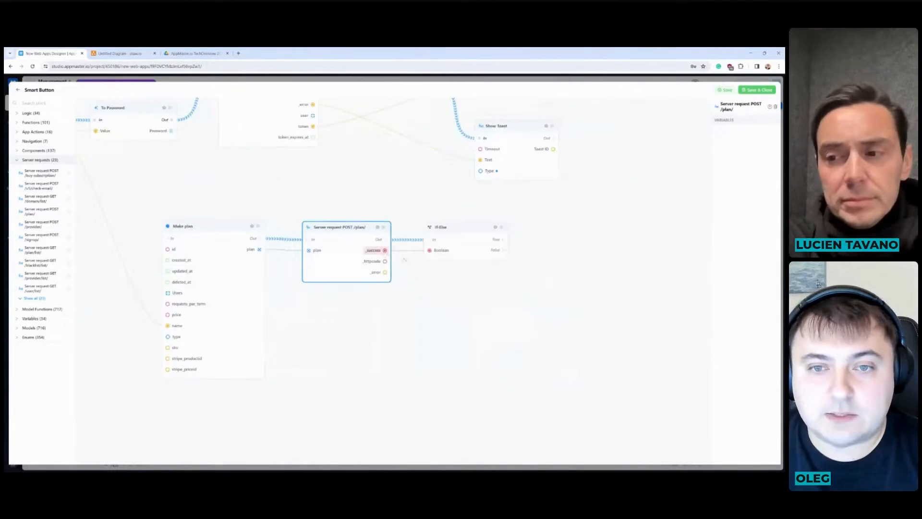
pyautogui.click(475, 294)
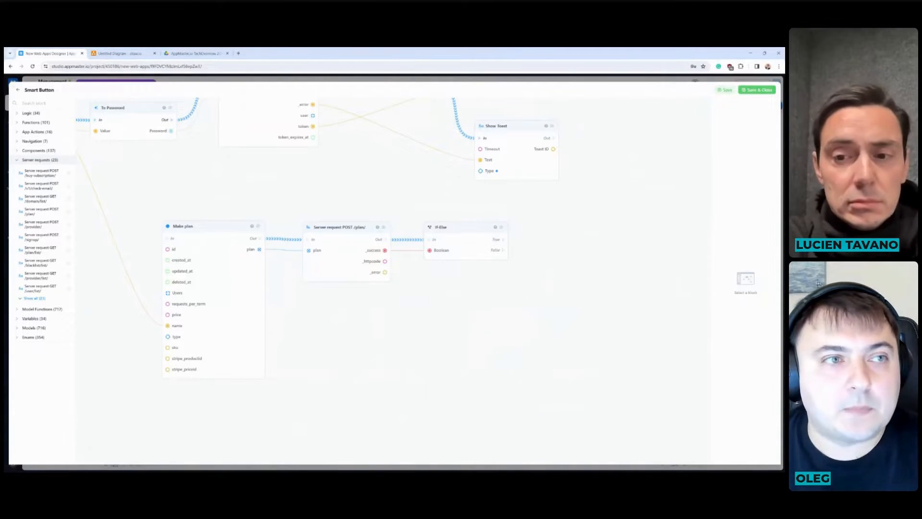
pyautogui.click(18, 90)
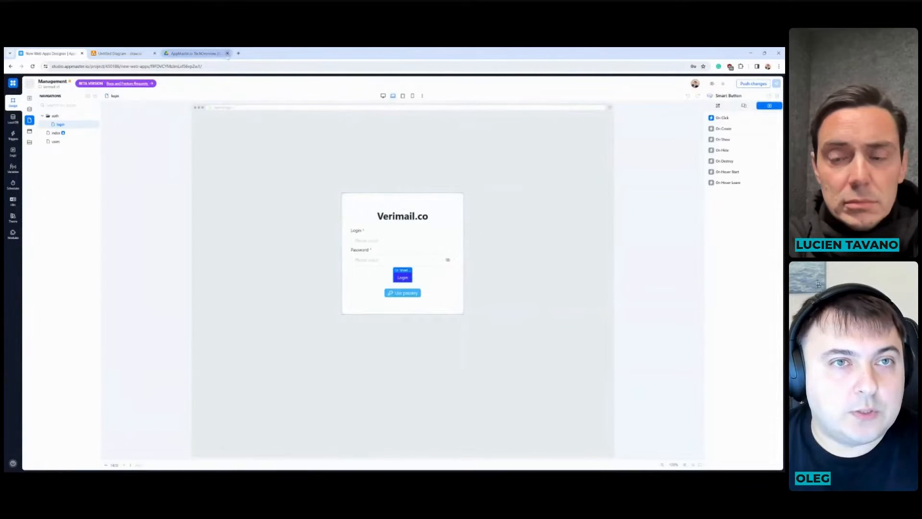
pyautogui.click(239, 54)
pyautogui.write('studio.appmaster.io')
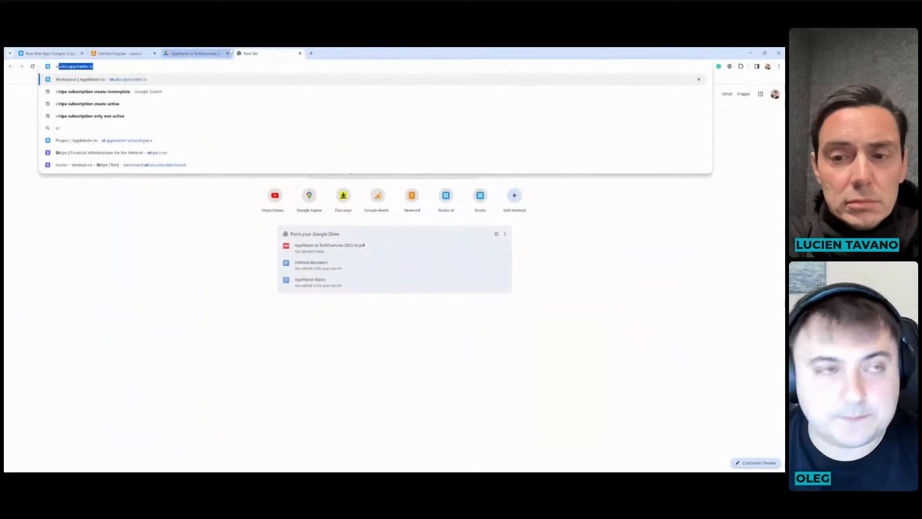
pyautogui.click(70, 54)
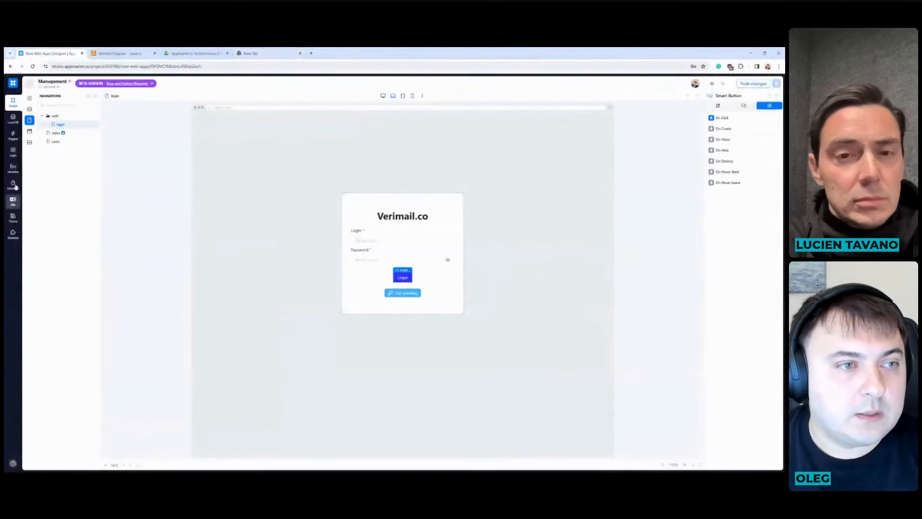
# Return from the Management web app to the workspace's project list and open the Verimail v1 project overview.
pyautogui.click(13, 84)
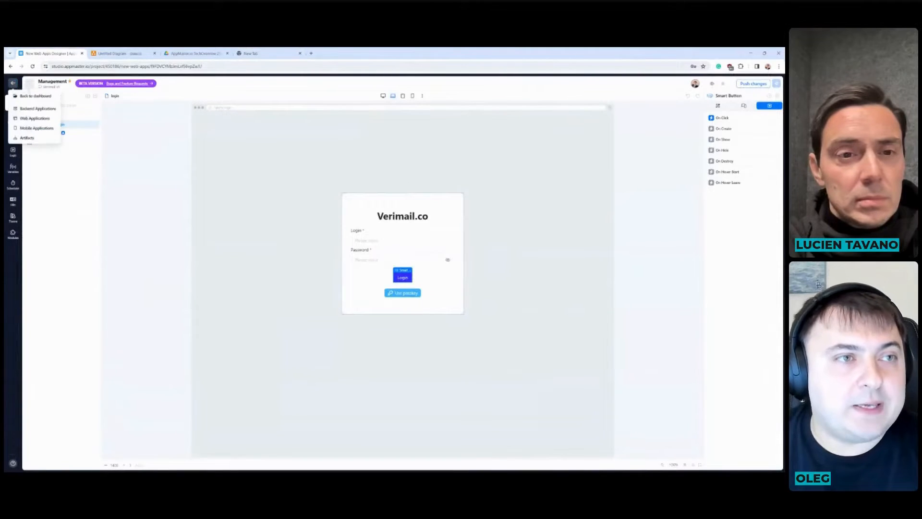
pyautogui.click(30, 97)
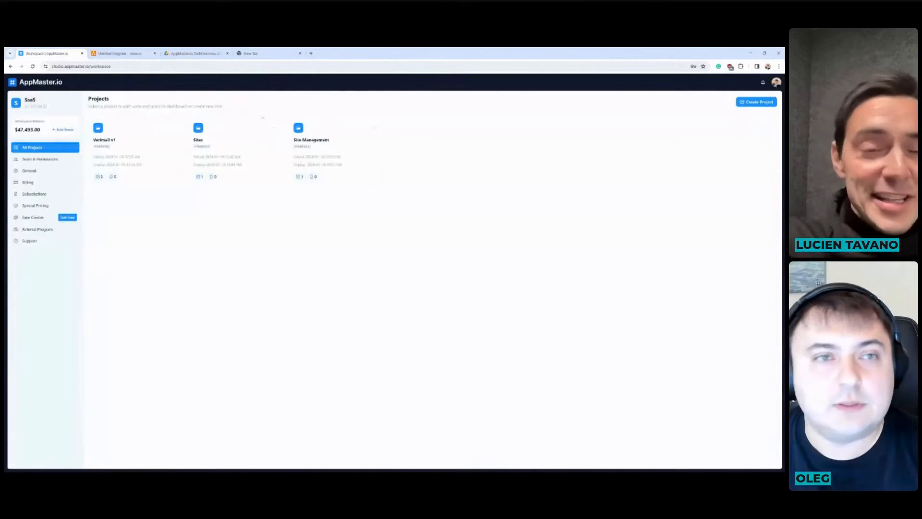
pyautogui.click(137, 150)
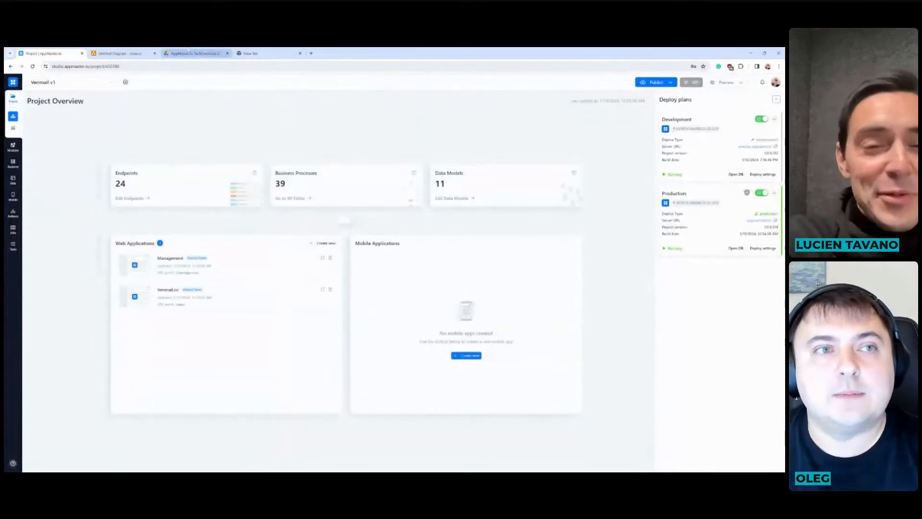